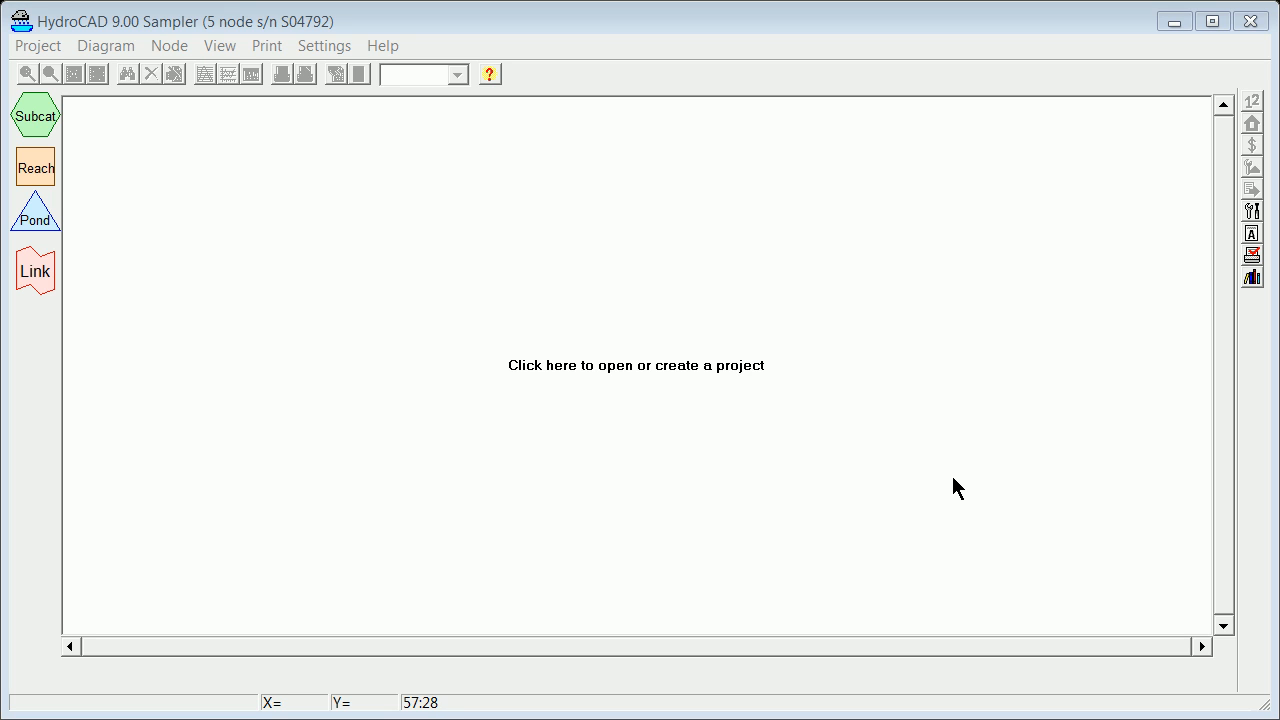
# Create a new HydroCAD project file named tempc.
pyautogui.click(705, 361)
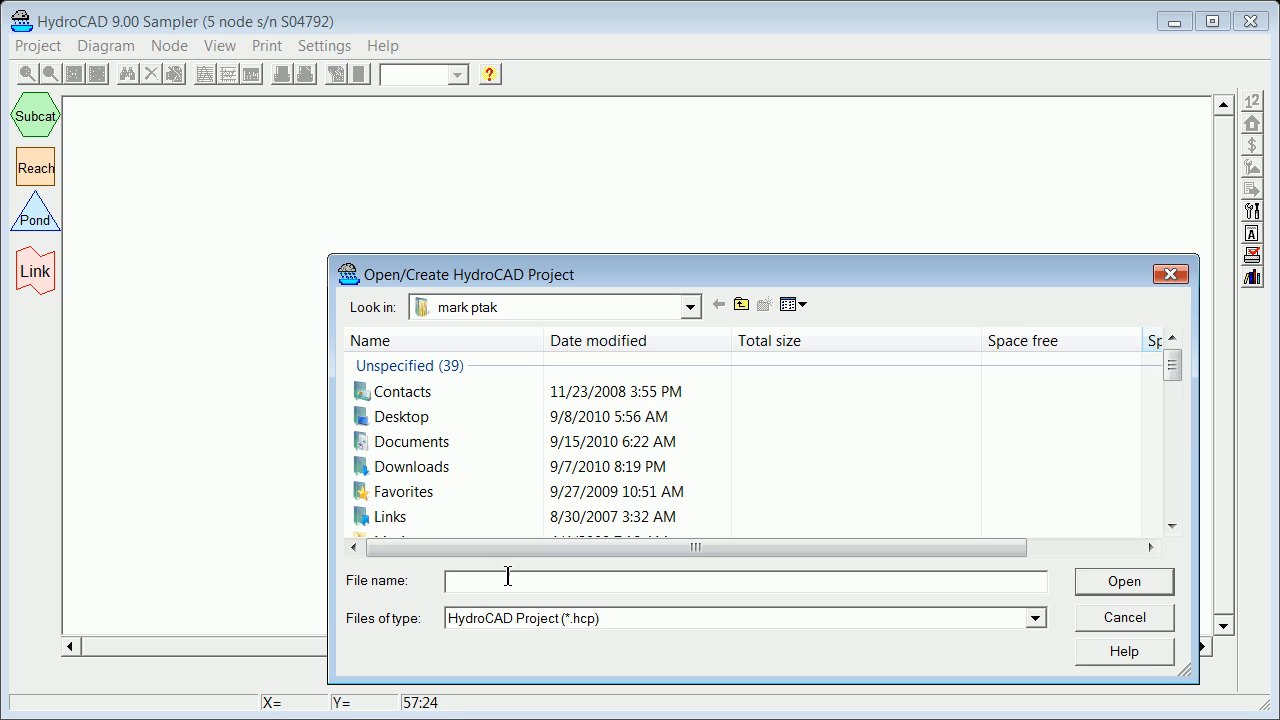
pyautogui.write('temb')
pyautogui.press('BackSpace')
pyautogui.write('p')
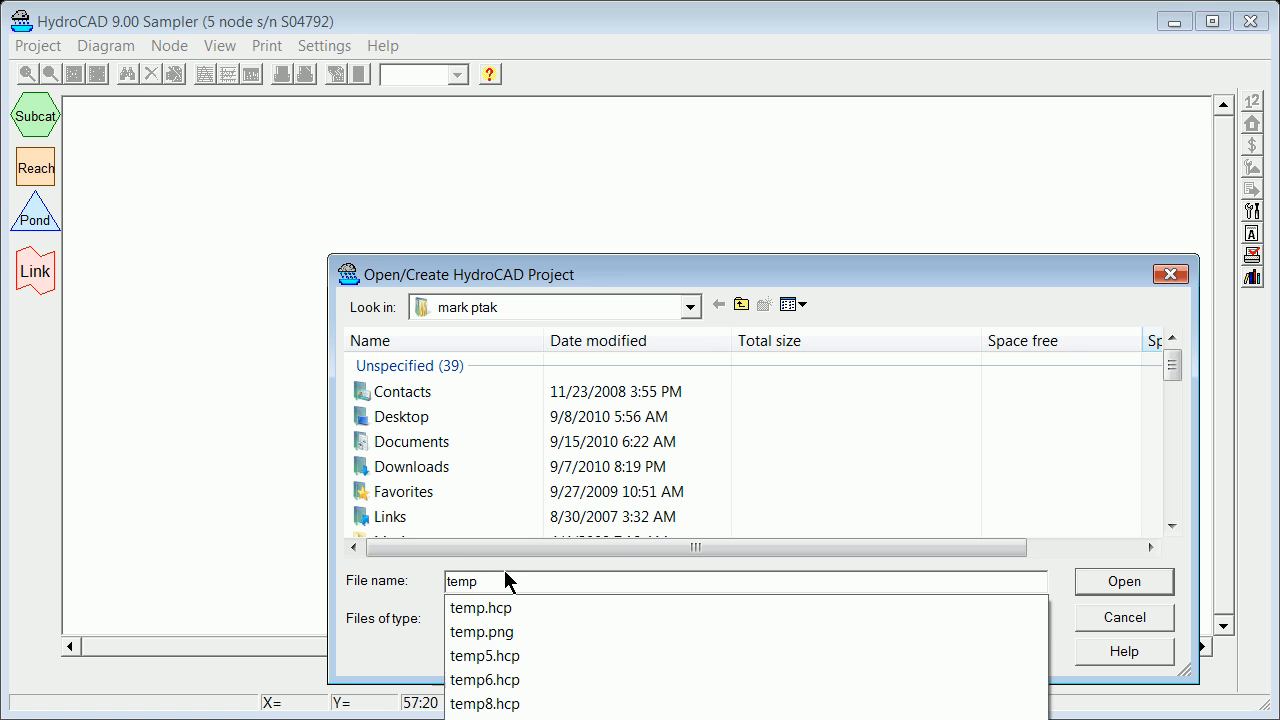
pyautogui.write('c')
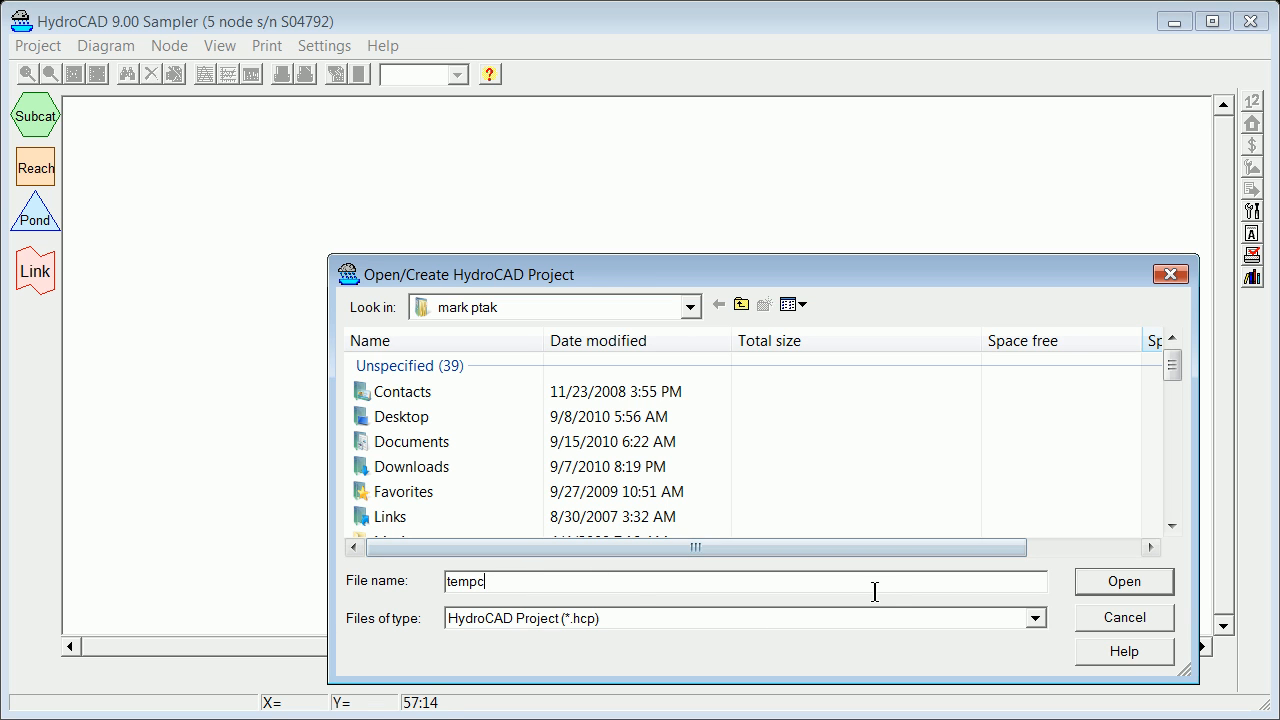
pyautogui.click(1124, 582)
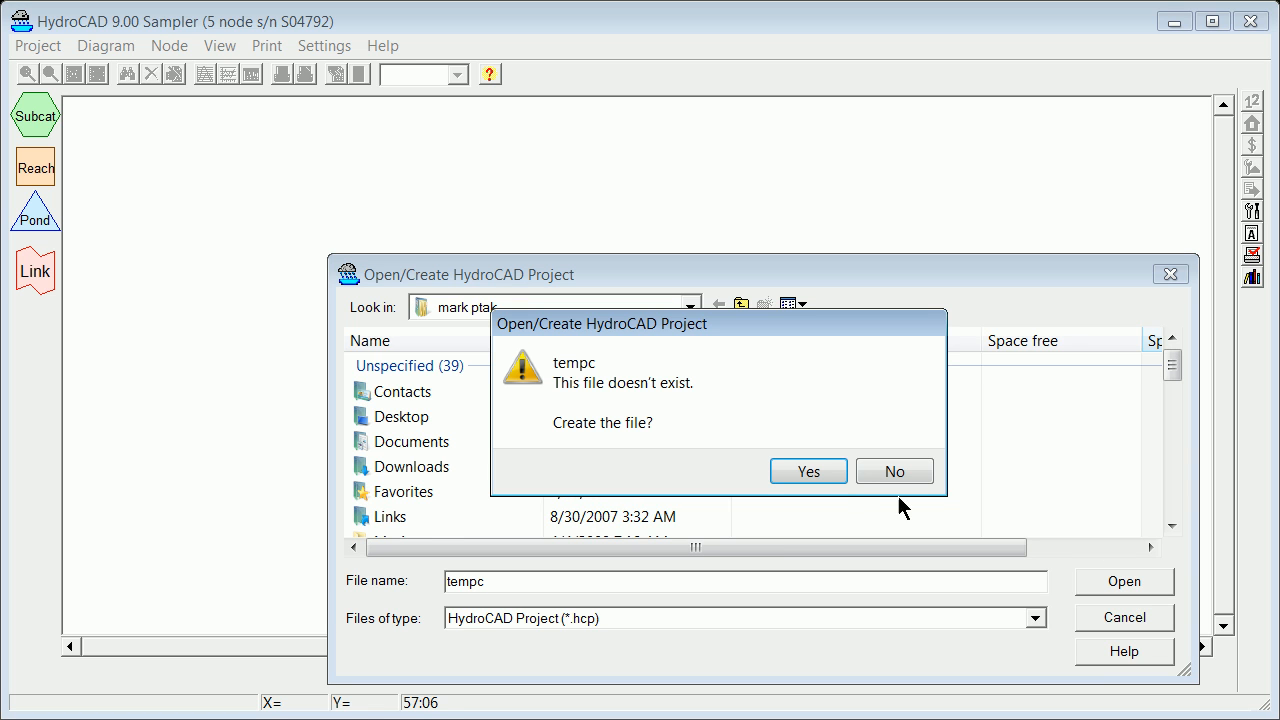
pyautogui.click(809, 471)
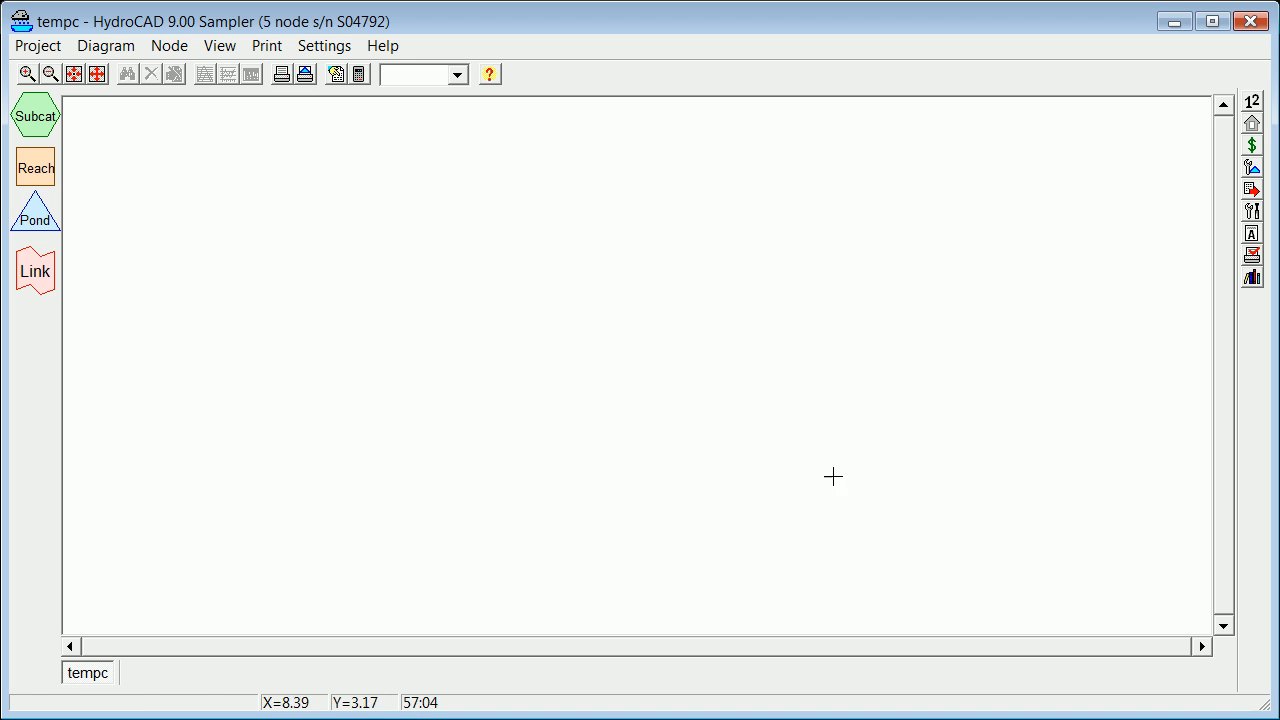
# Set the storm's rainfall depth to 6.00 inches in the calculation settings.
pyautogui.click(326, 46)
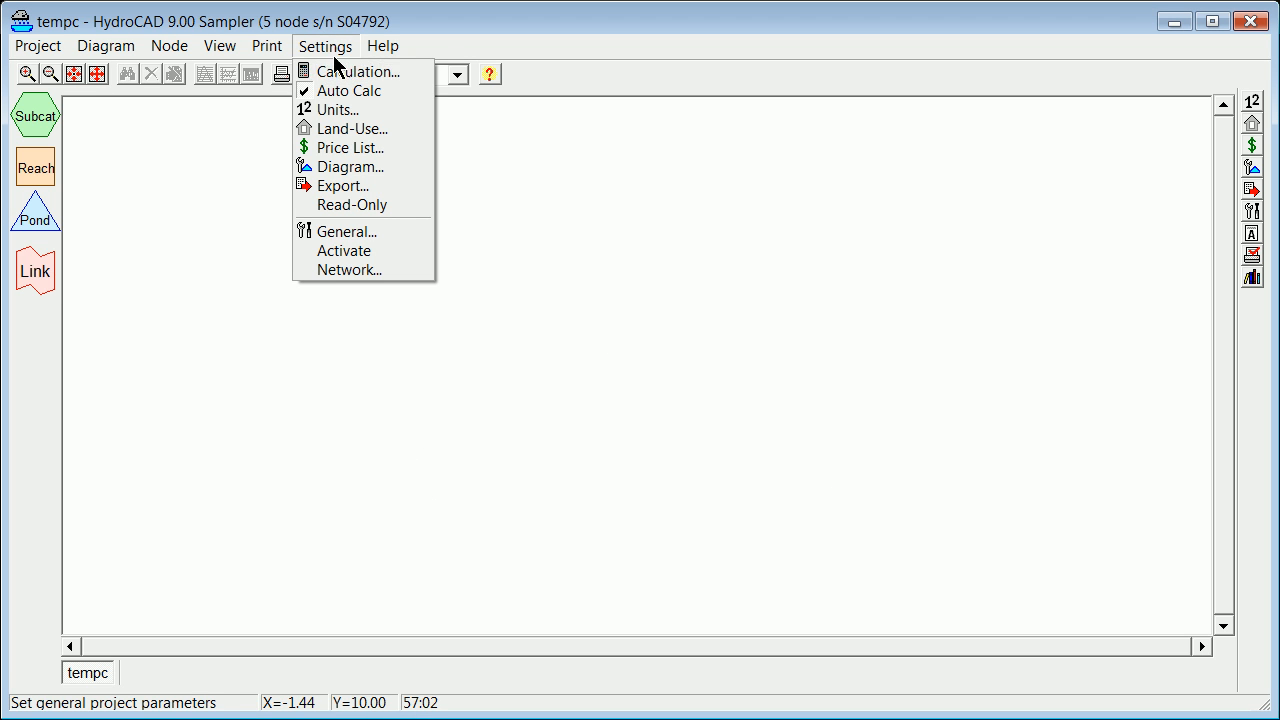
pyautogui.click(330, 77)
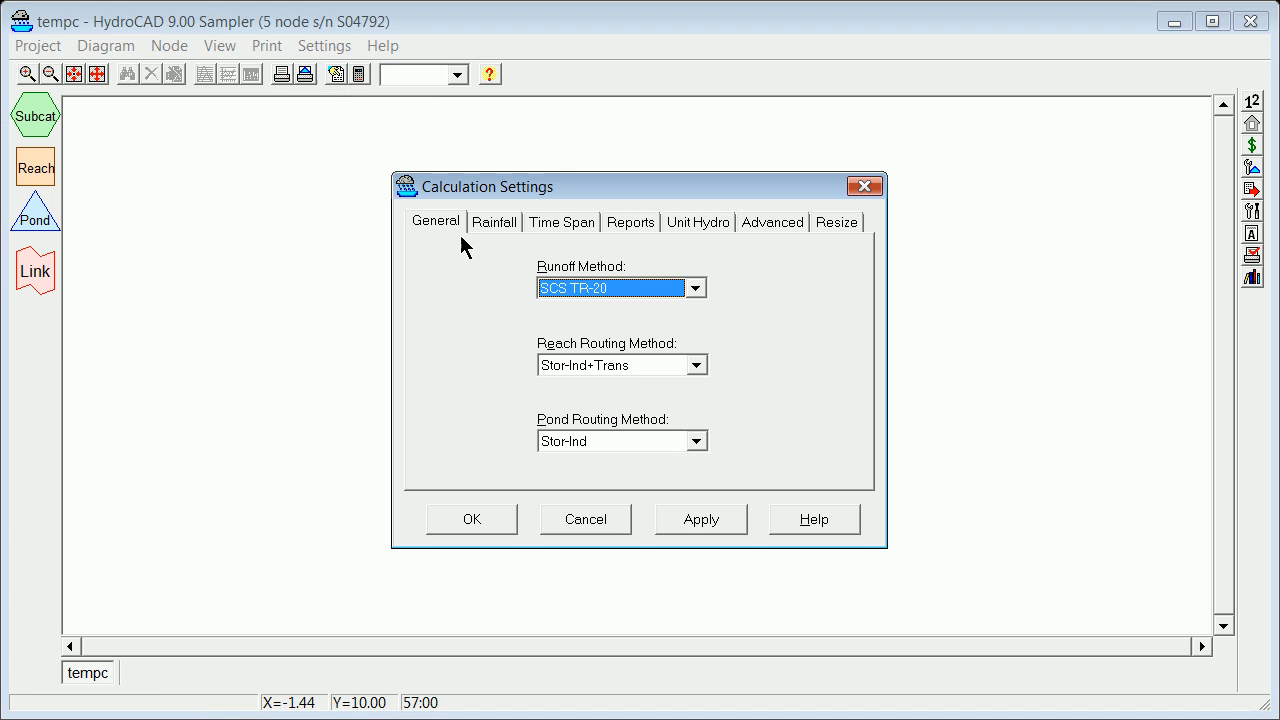
pyautogui.click(491, 223)
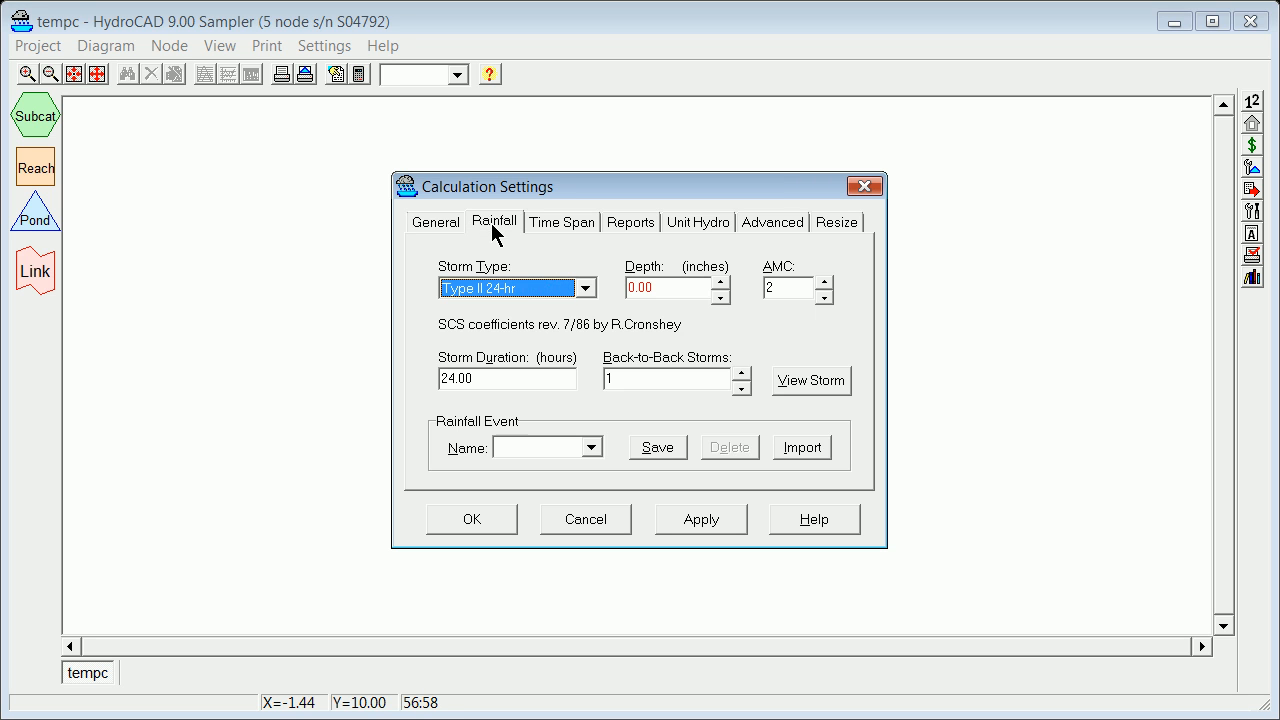
pyautogui.doubleClick(670, 297)
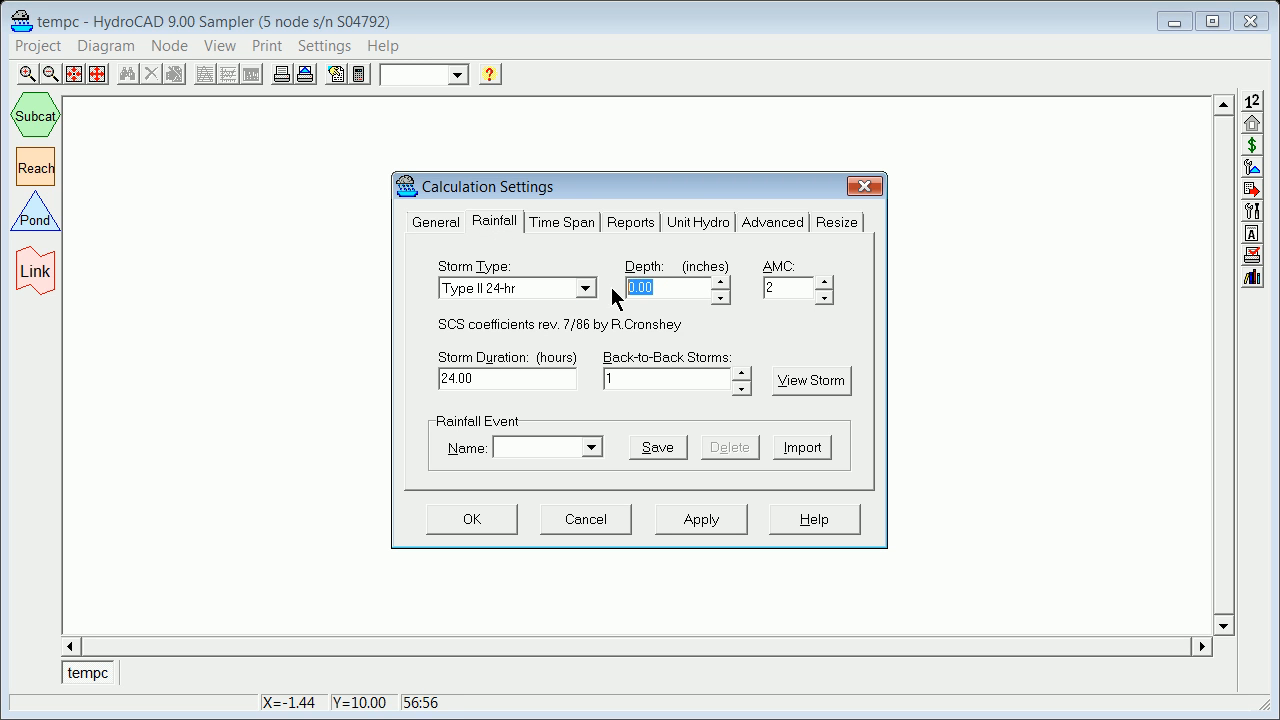
pyautogui.write('6/00')
pyautogui.press('BackSpace')
pyautogui.press('BackSpace')
pyautogui.write('.00')
# Save the rainfall event under the name 100-yr and apply it to the project.
pyautogui.click(545, 450)
pyautogui.write('100-yr')
pyautogui.click(665, 452)
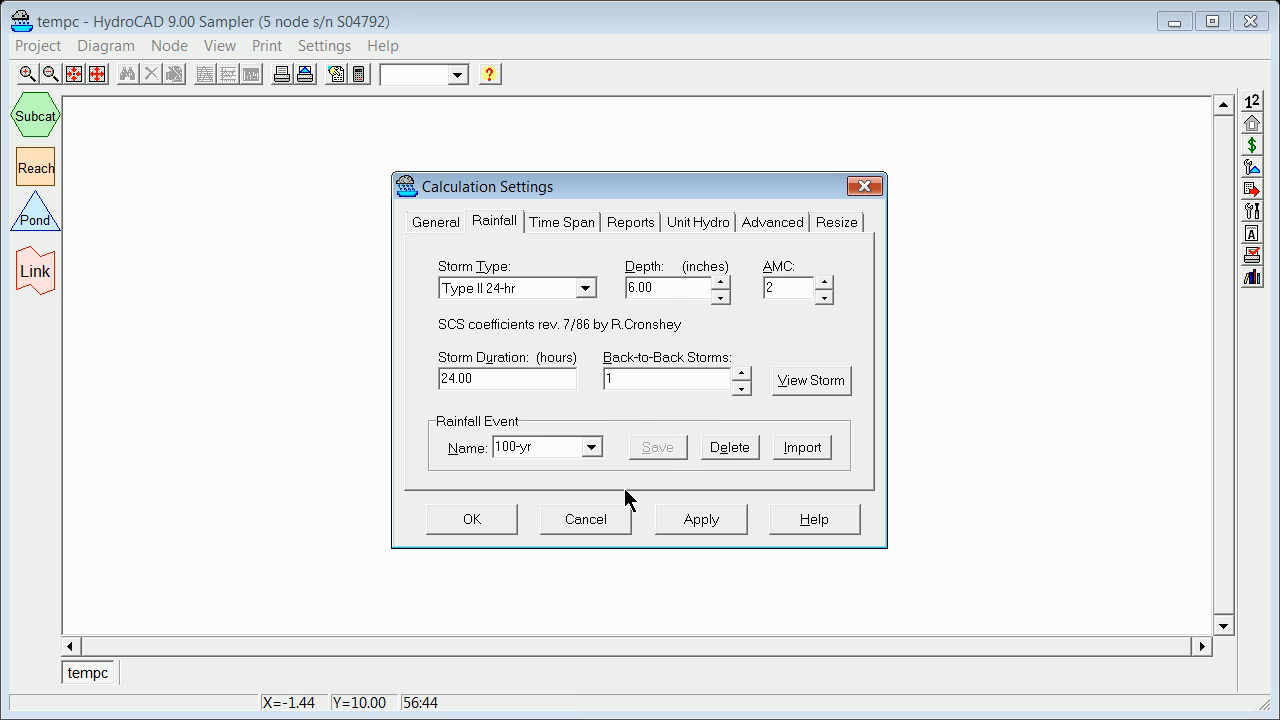
pyautogui.click(700, 528)
# Set the calculation time span to start at 0 hours and end at 24 hours.
pyautogui.click(545, 224)
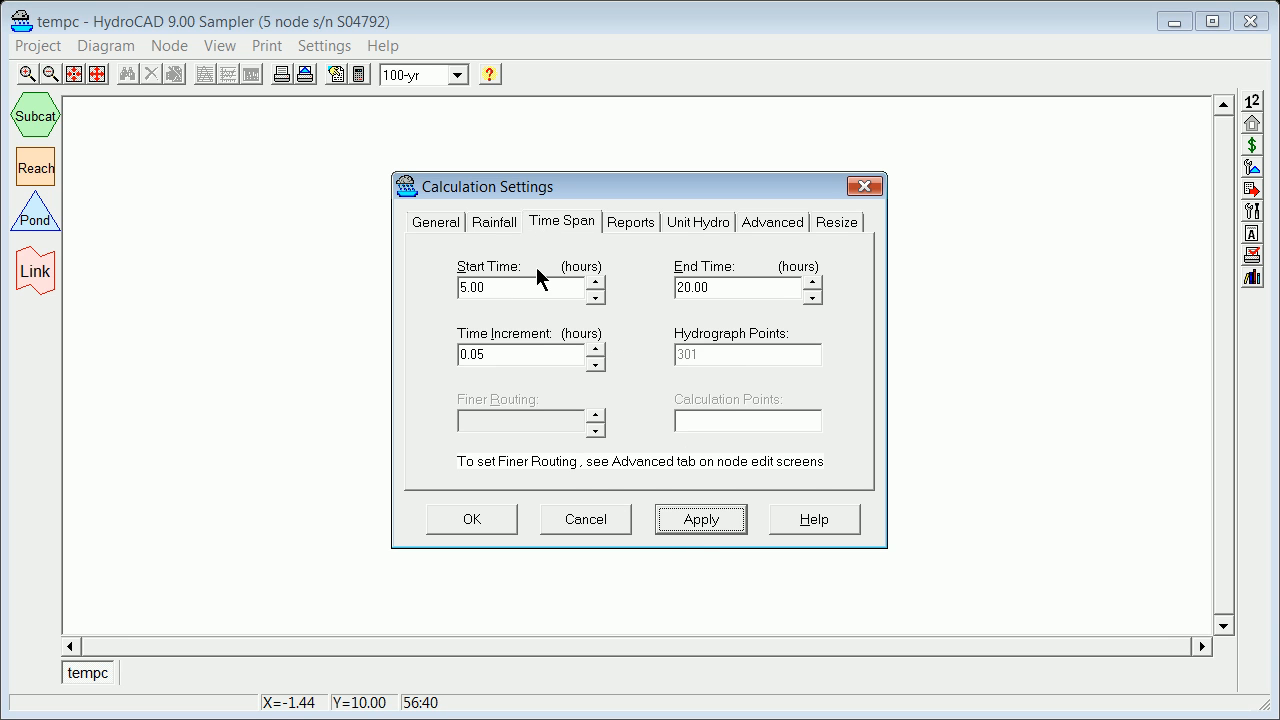
pyautogui.doubleClick(469, 288)
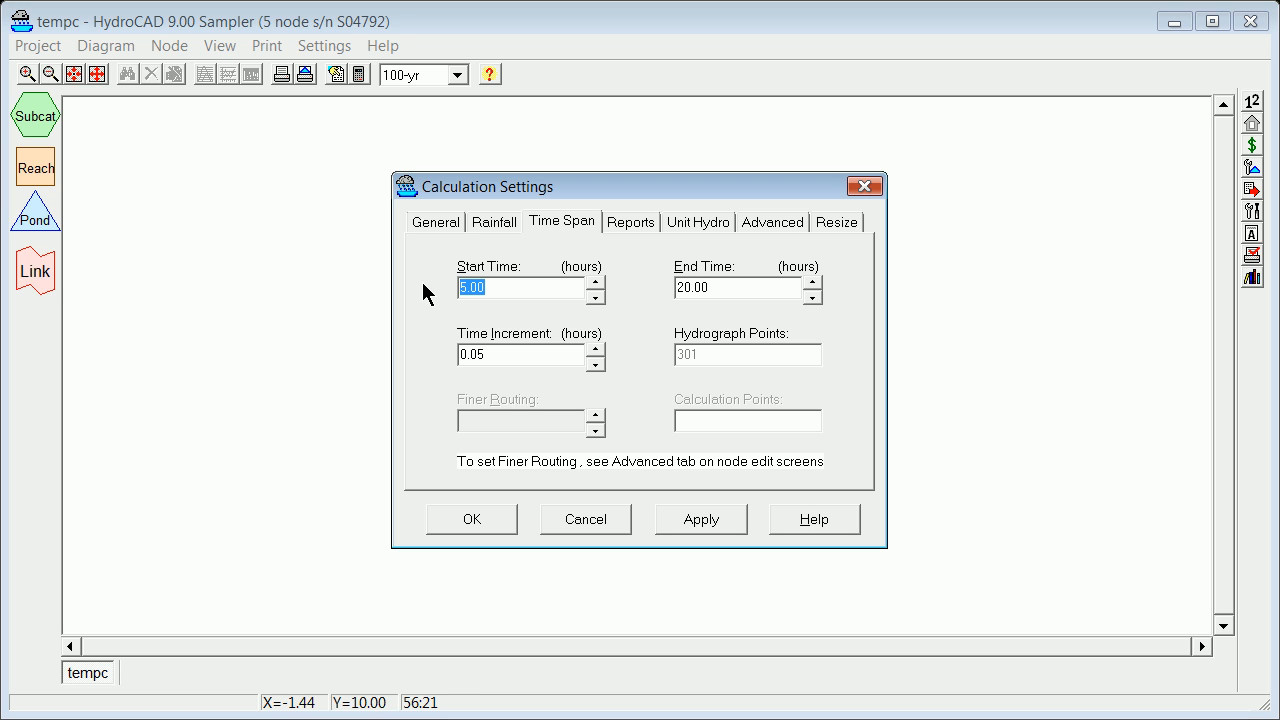
pyautogui.write('0')
pyautogui.click(710, 288)
pyautogui.doubleClick(710, 288)
pyautogui.write('24')
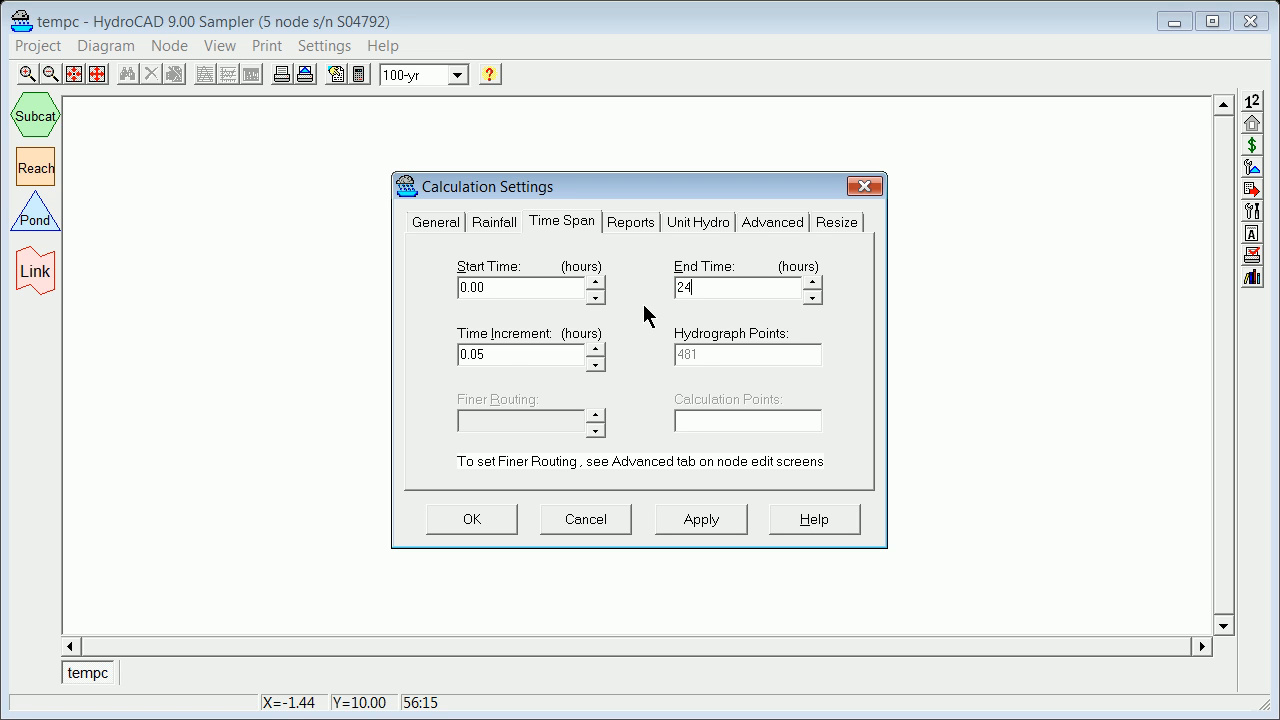
# Set the time increment to 0.02 hours, then apply and close the calculation settings.
pyautogui.click(508, 352)
pyautogui.moveTo(478, 354); pyautogui.dragTo(496, 352)
pyautogui.write('1')
pyautogui.moveTo(479, 355); pyautogui.dragTo(487, 355)
pyautogui.write('2')
pyautogui.click(701, 520)
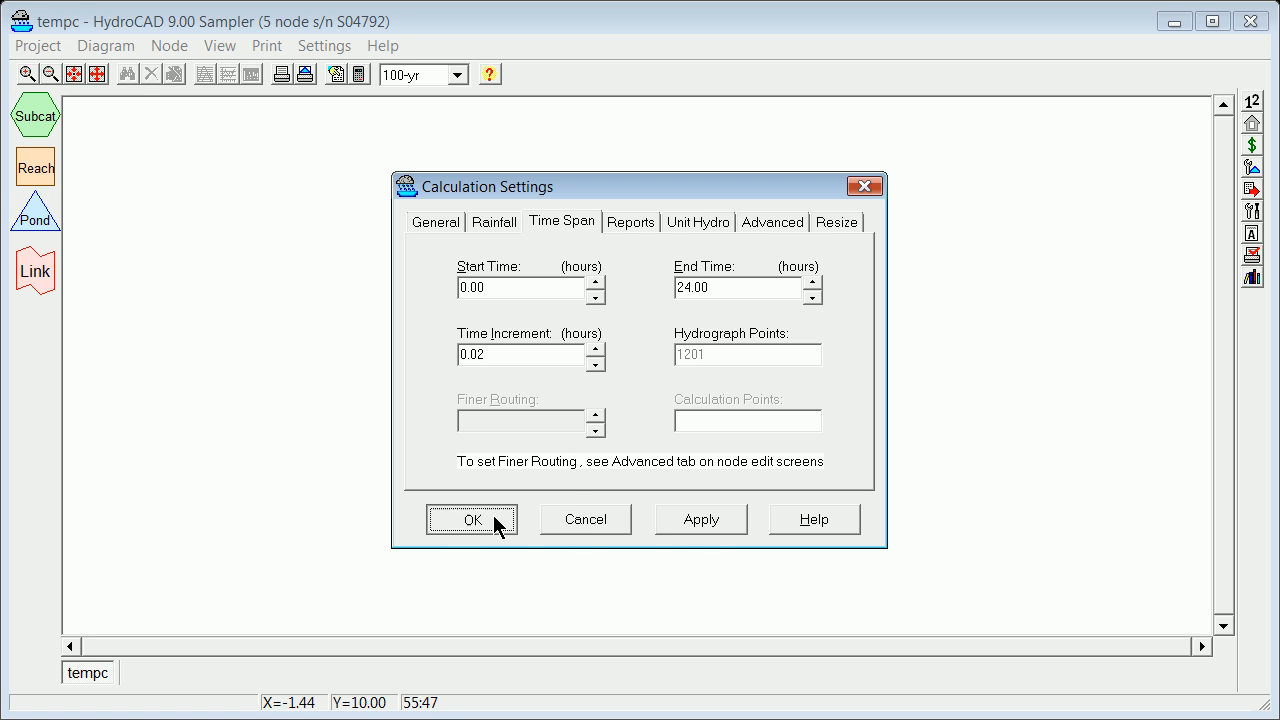
pyautogui.click(494, 521)
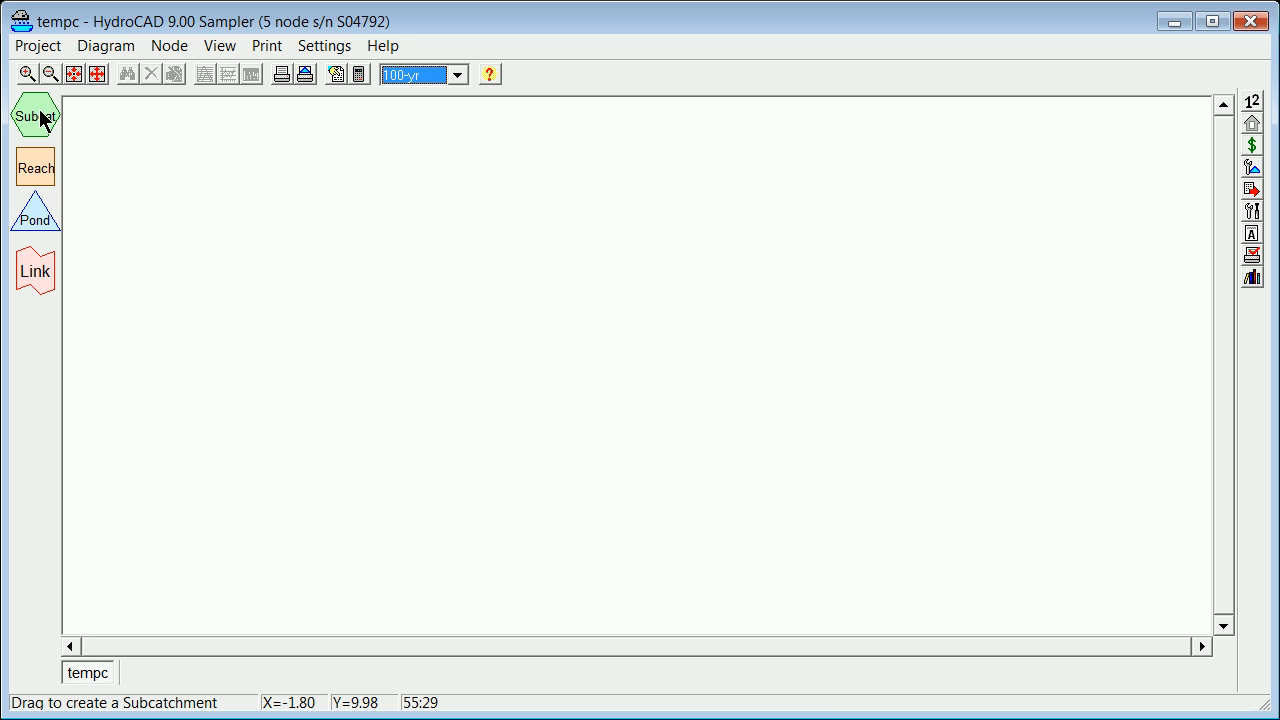
# Add a subcatchment to the upper part of the diagram and give it an area of 1.0 acre.
pyautogui.moveTo(40, 117); pyautogui.dragTo(364, 252)
pyautogui.rightClick(364, 251)
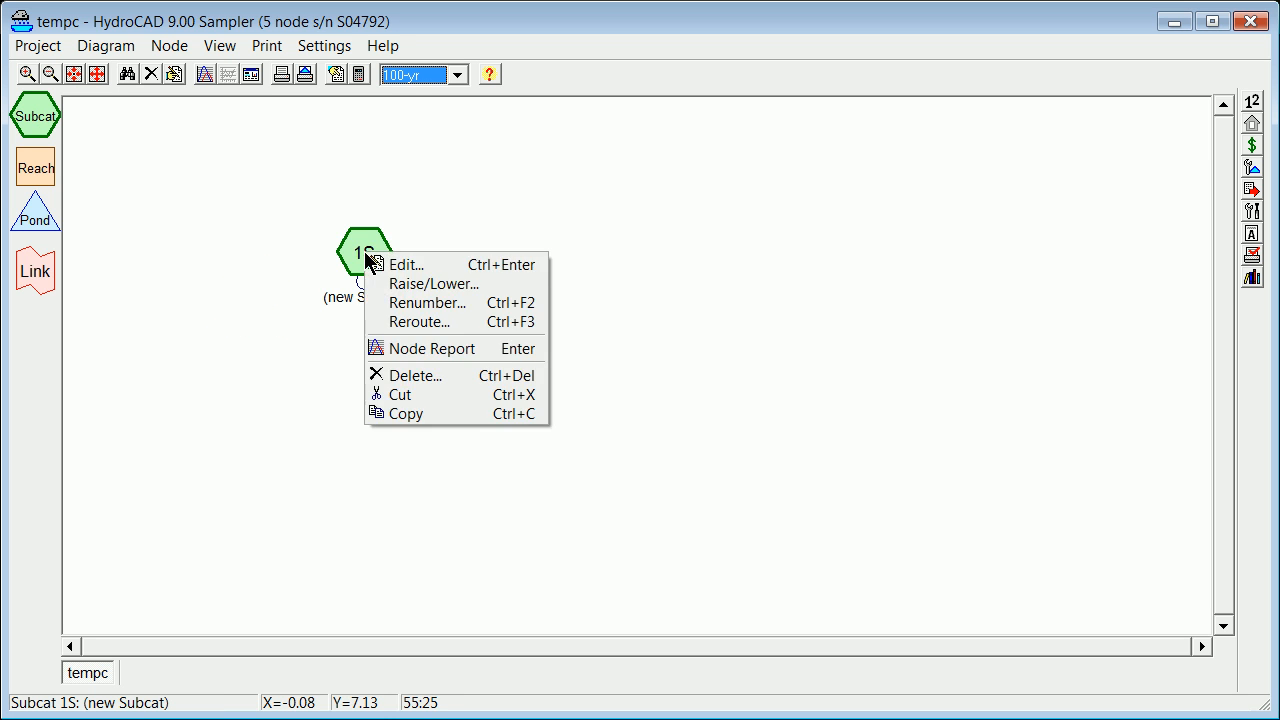
pyautogui.click(372, 263)
pyautogui.click(510, 233)
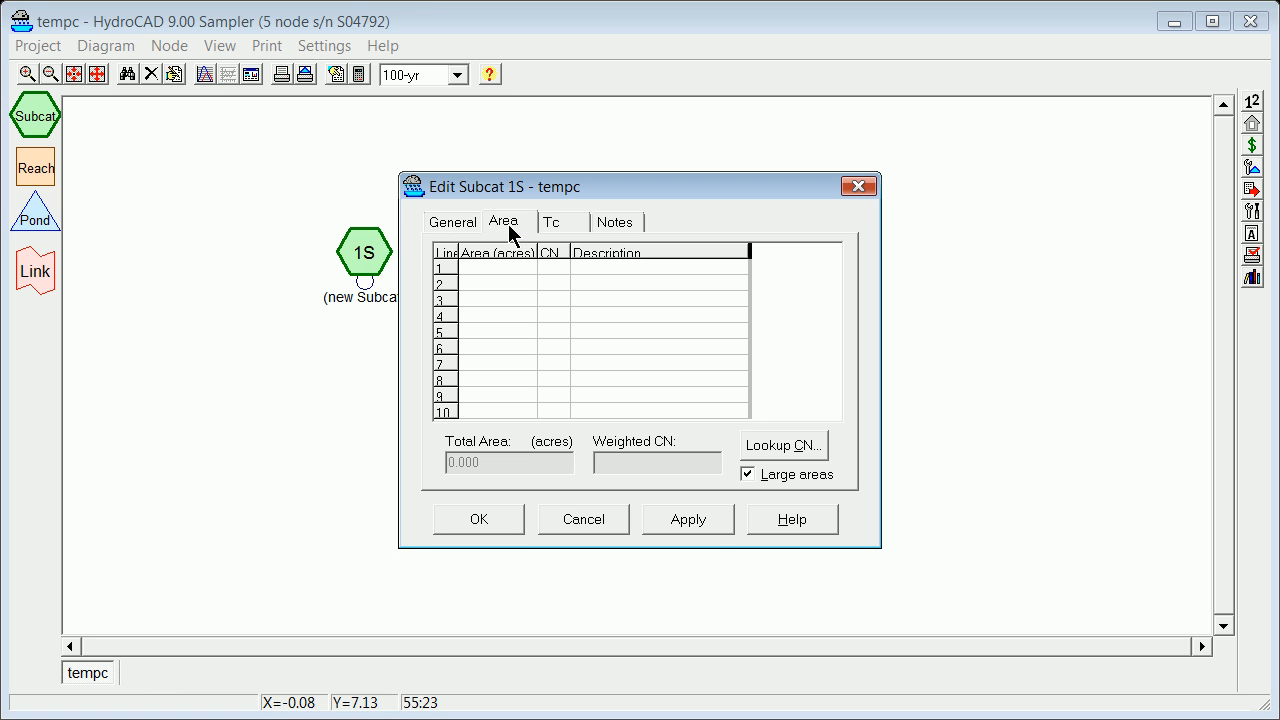
pyautogui.write('1.0')
# Look up and assign the non-grazed meadow, HSG B curve number (58) to the 1-acre area, and save the subcatchment.
pyautogui.click(555, 262)
pyautogui.click(778, 448)
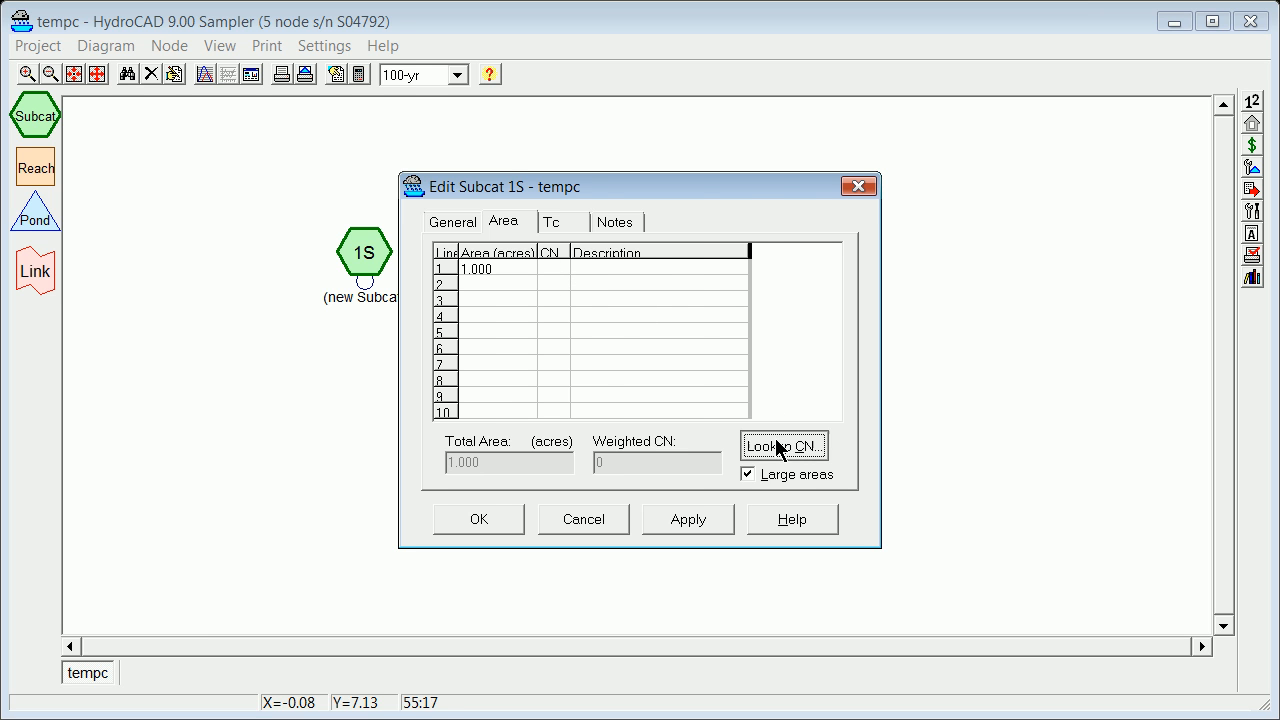
pyautogui.moveTo(856, 211); pyautogui.dragTo(821, 438)
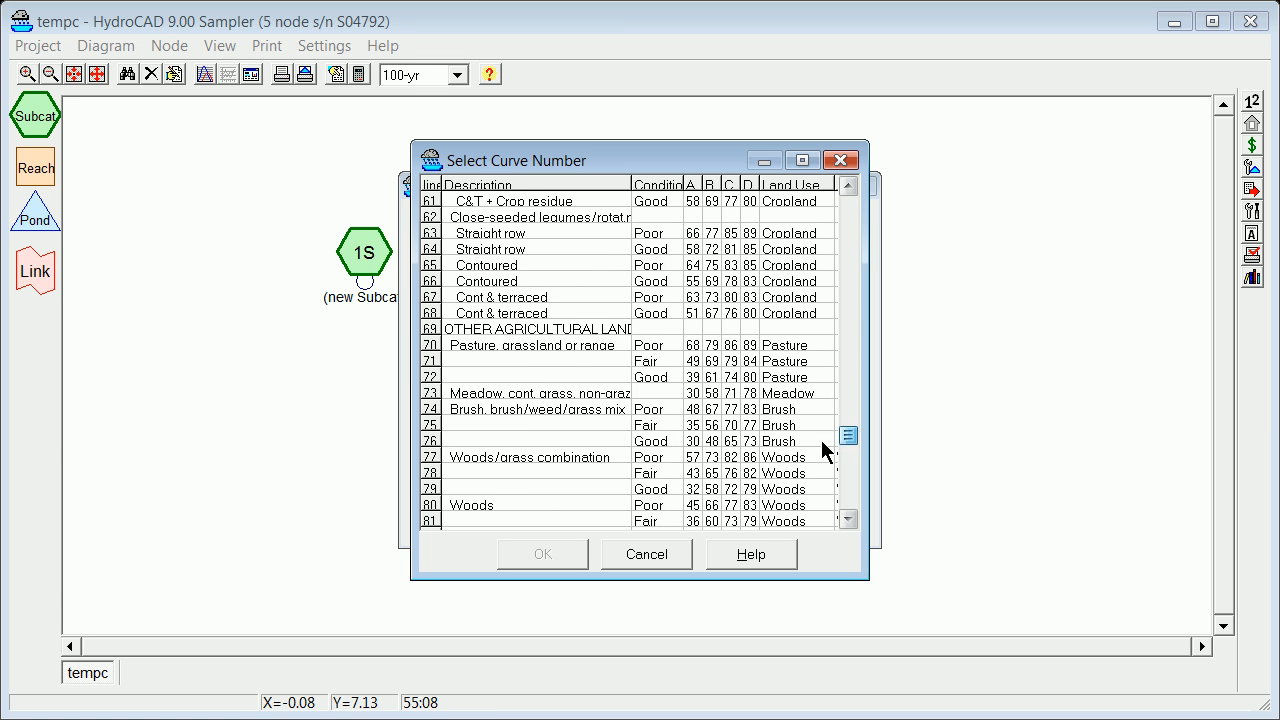
pyautogui.click(713, 392)
pyautogui.click(529, 552)
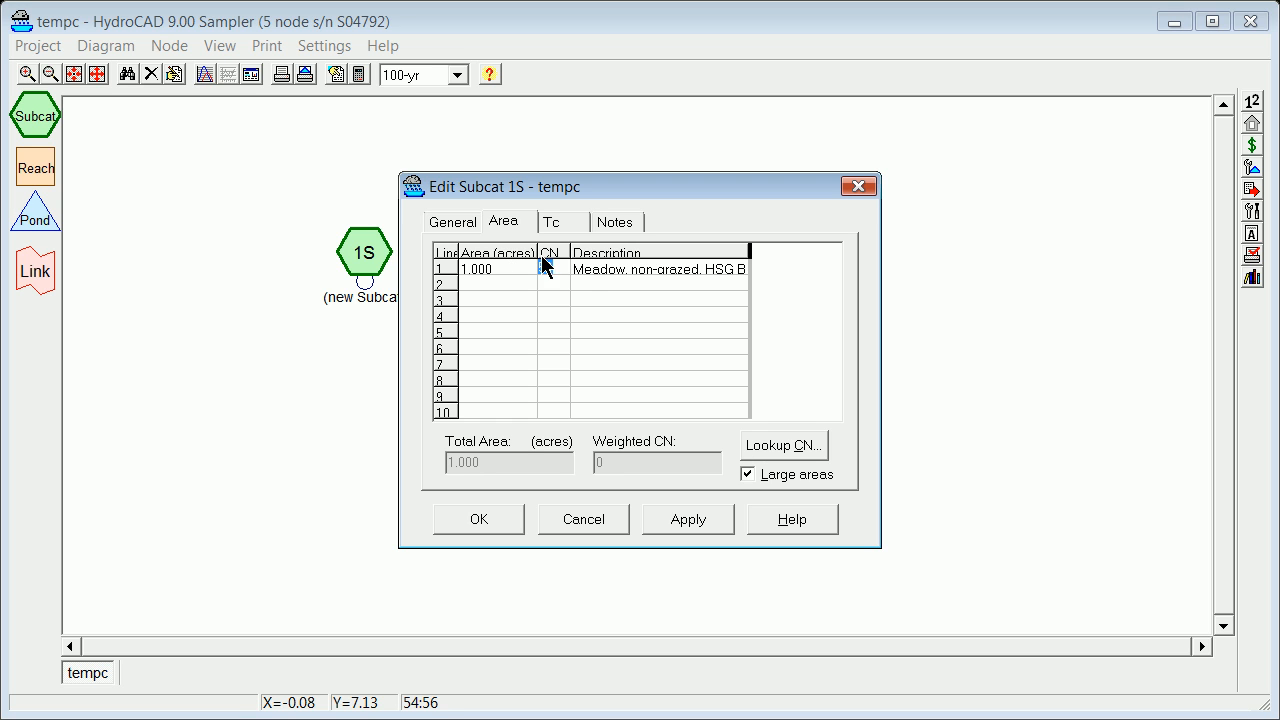
pyautogui.click(480, 519)
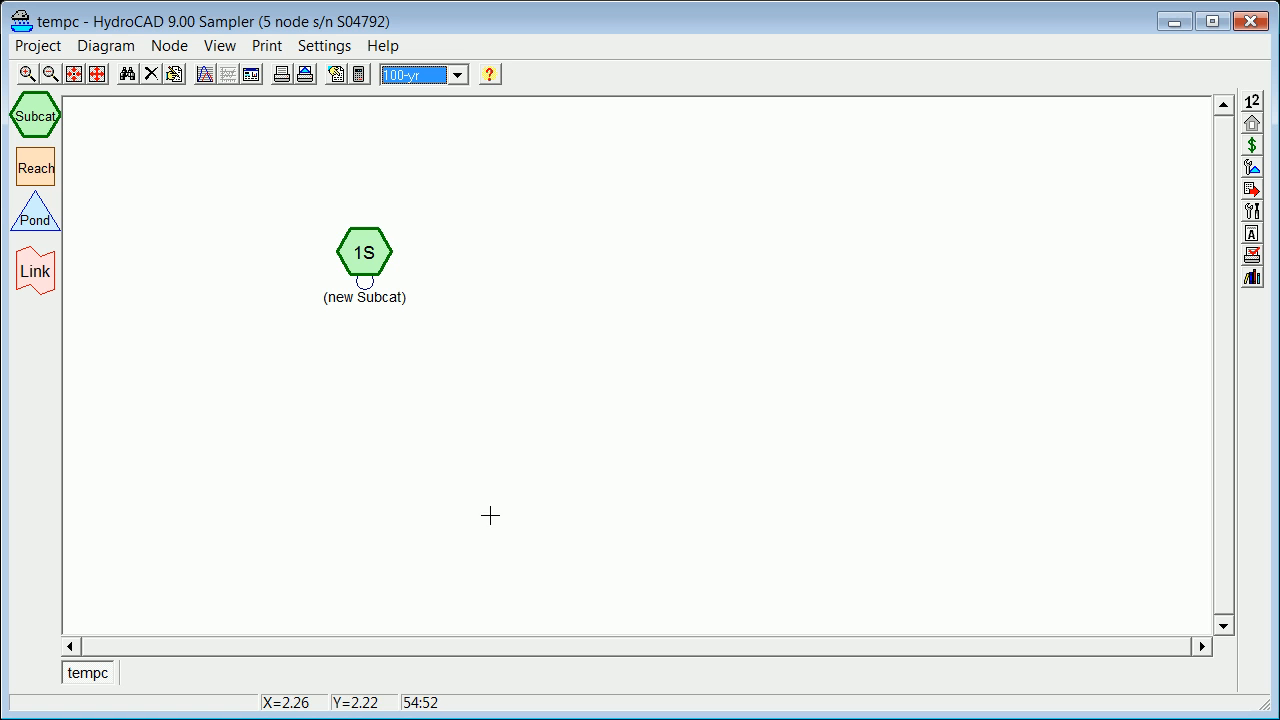
# Open the subcatchment's node report and show its hydrograph as an expanded table listing every 0.02-hour time step.
pyautogui.rightClick(372, 243)
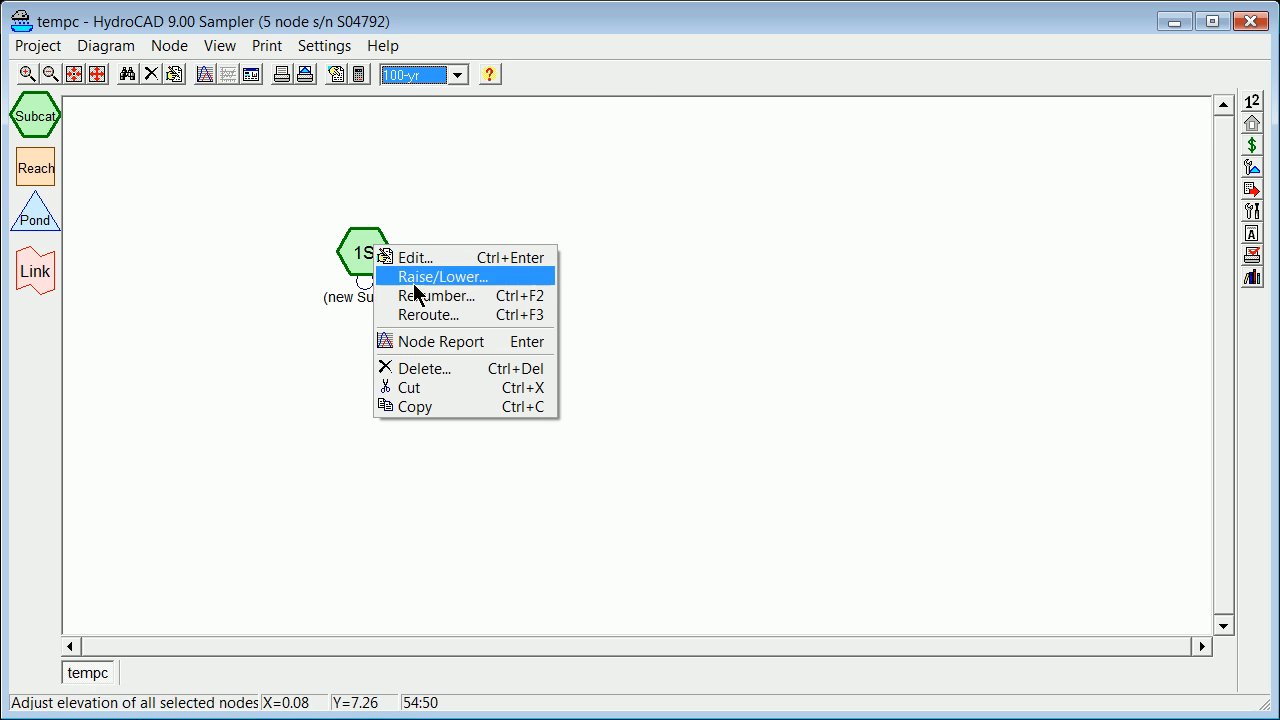
pyautogui.click(437, 341)
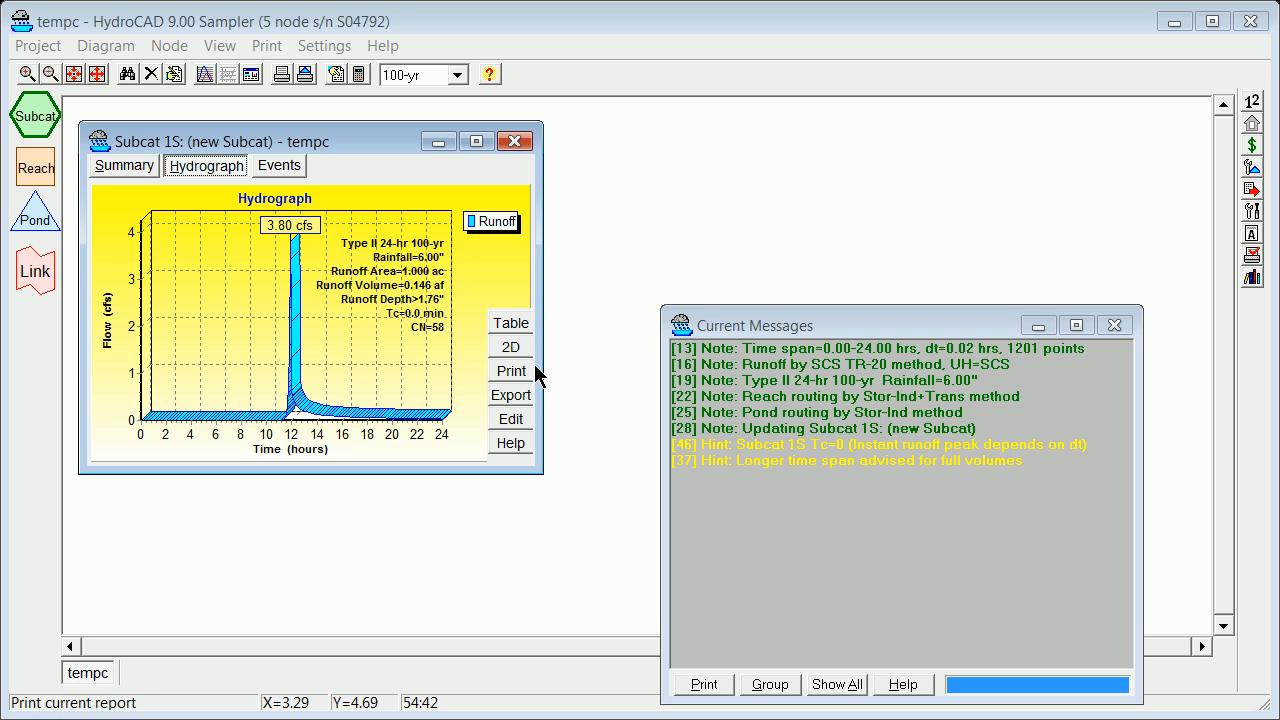
pyautogui.click(511, 325)
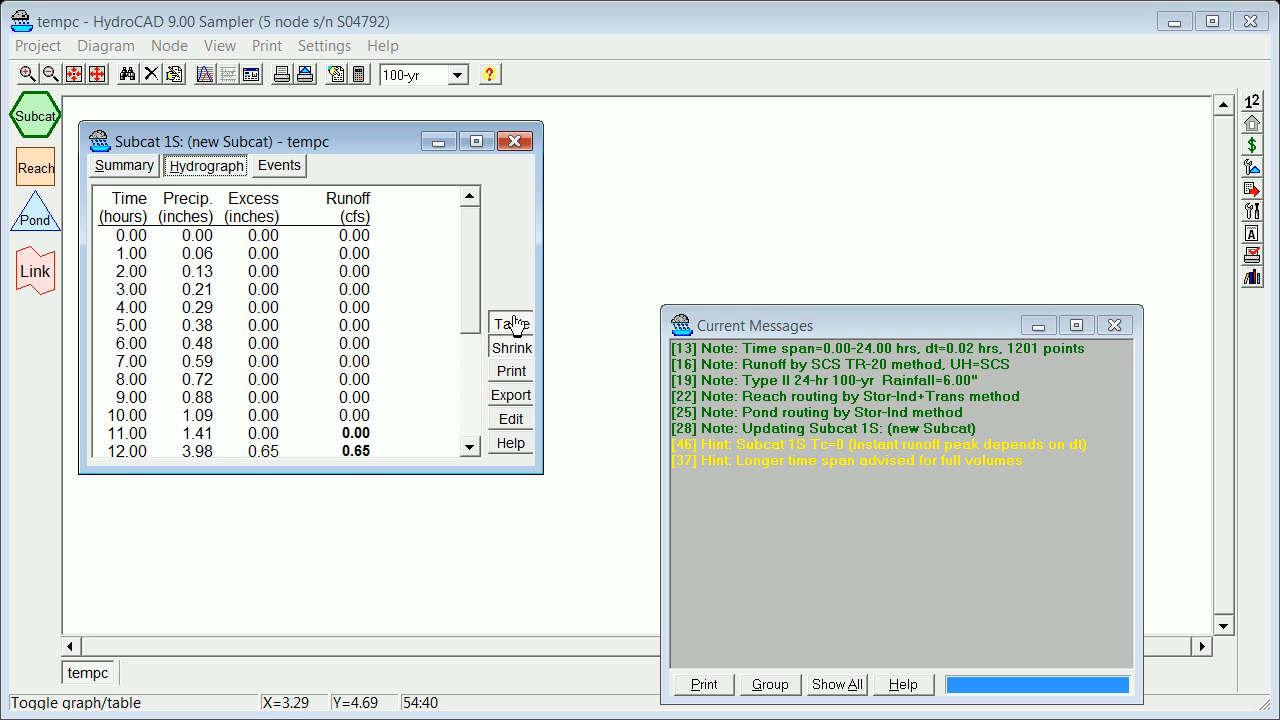
pyautogui.click(511, 350)
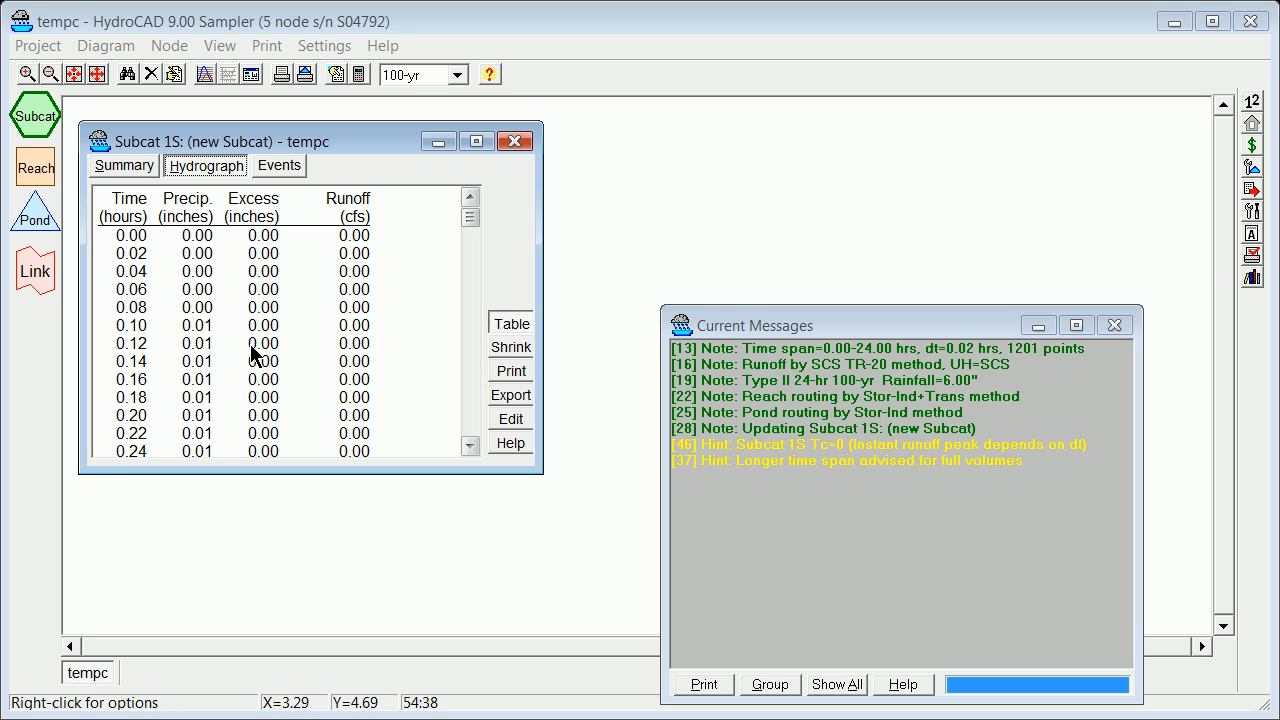
pyautogui.click(511, 350)
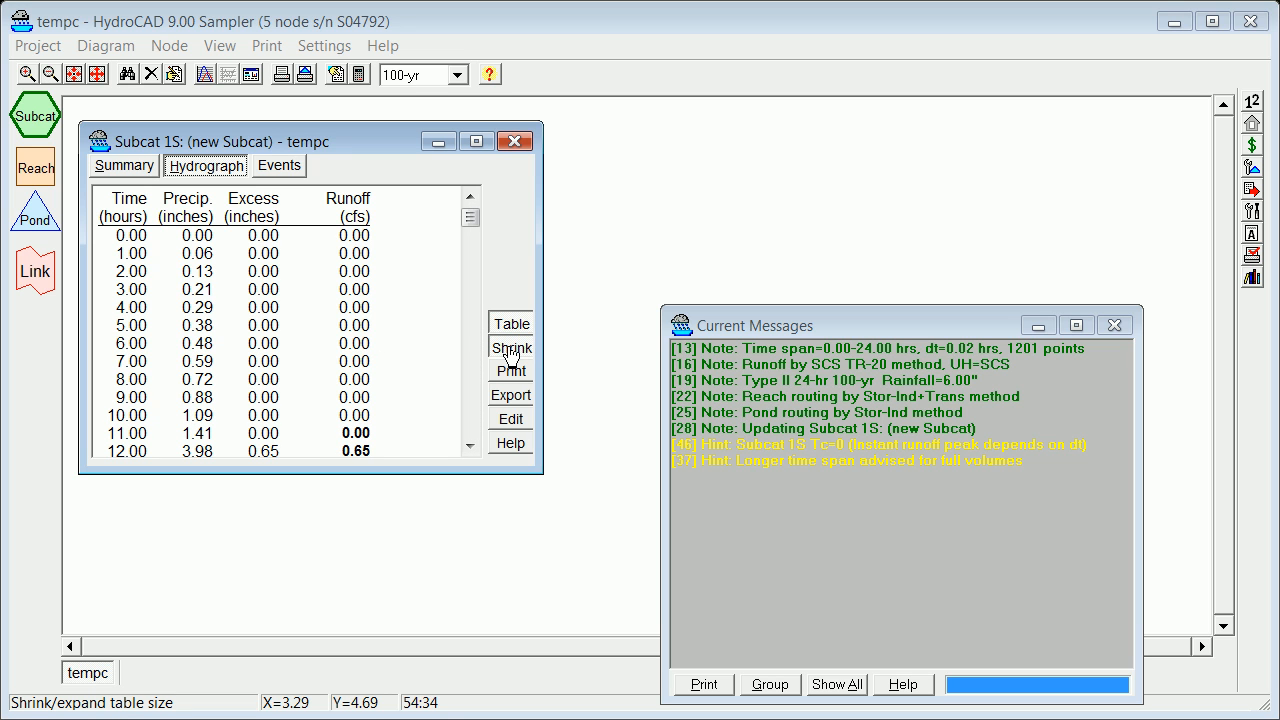
pyautogui.click(511, 350)
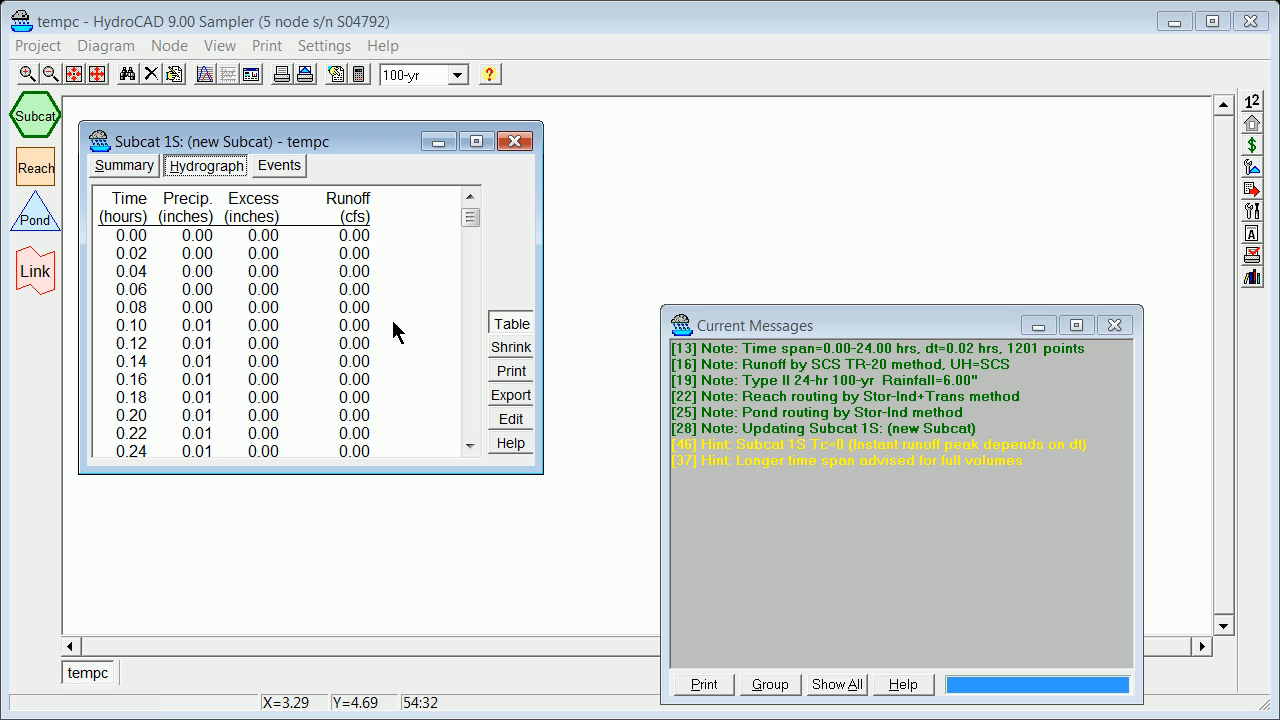
pyautogui.moveTo(466, 215); pyautogui.dragTo(490, 198)
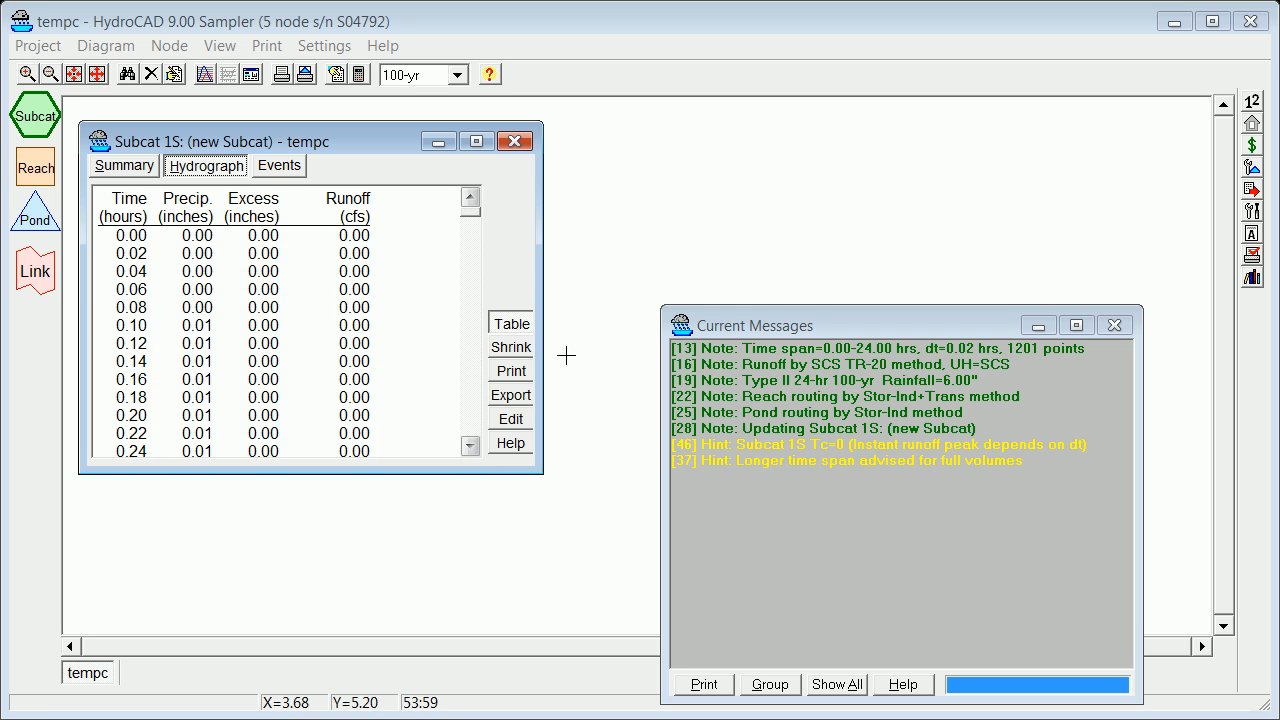
# Export the hydrograph table as a comma-separated values file named tempcout.
pyautogui.click(513, 398)
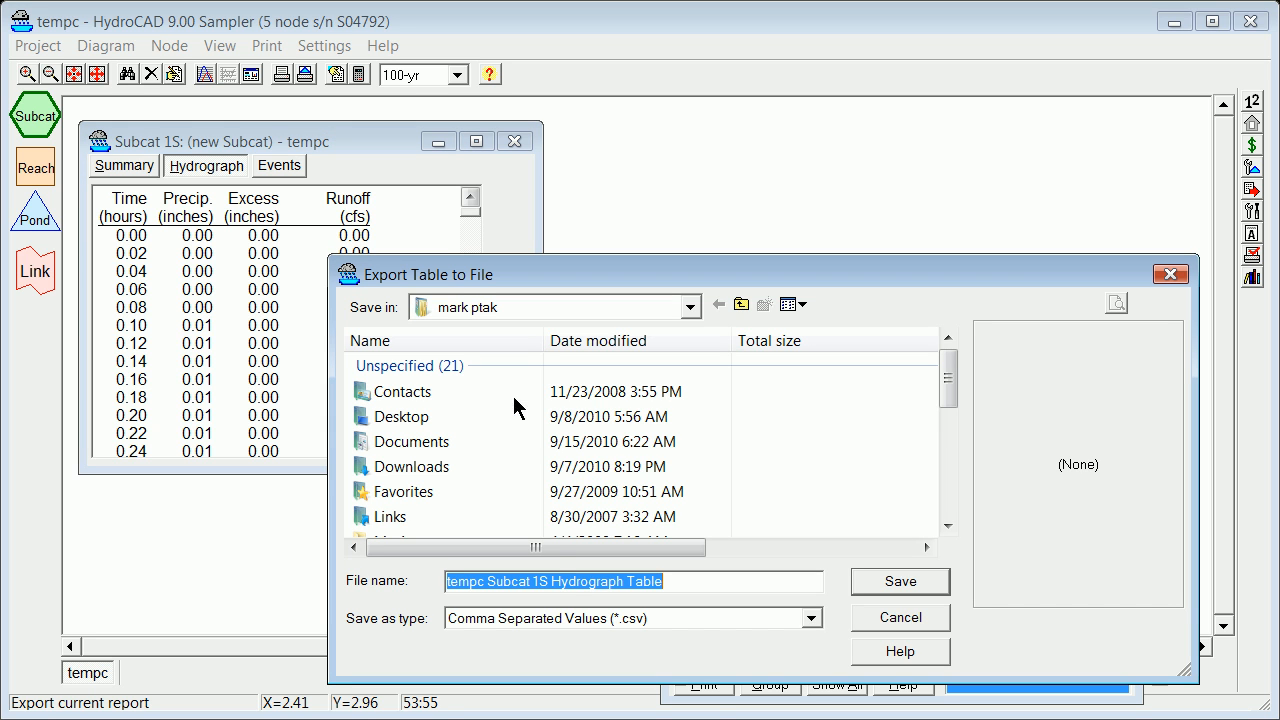
pyautogui.click(813, 616)
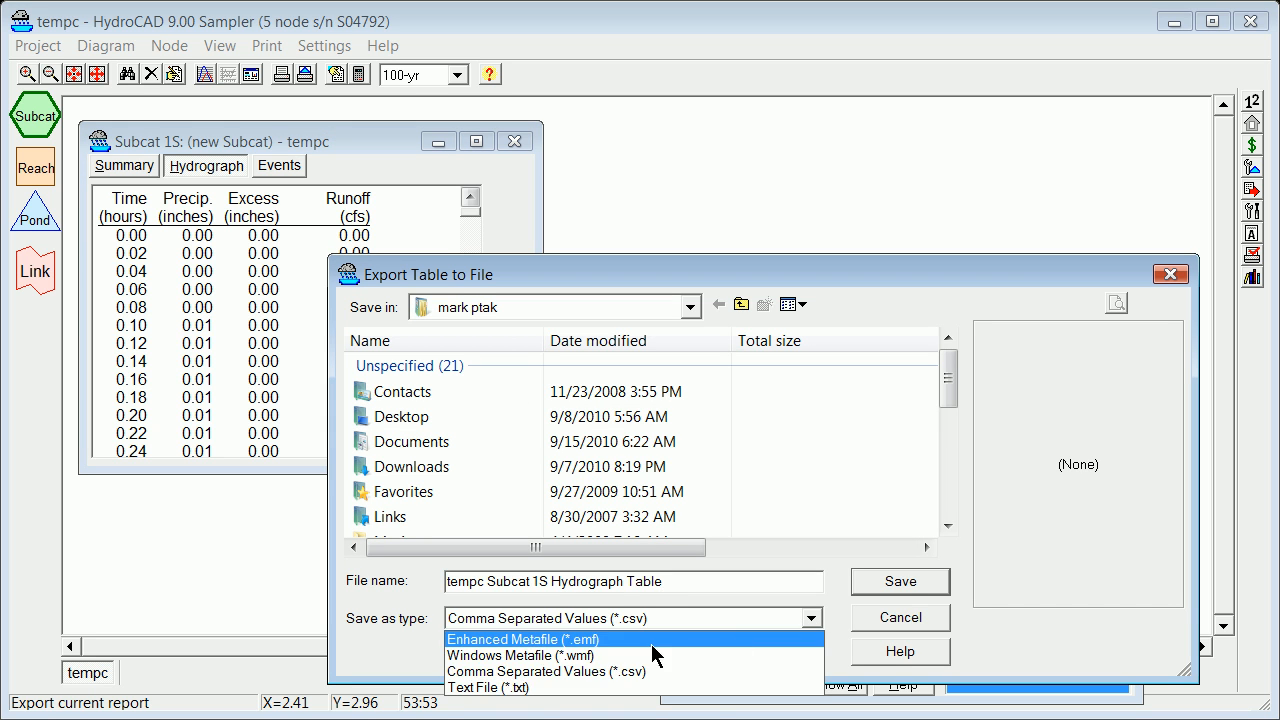
pyautogui.click(610, 675)
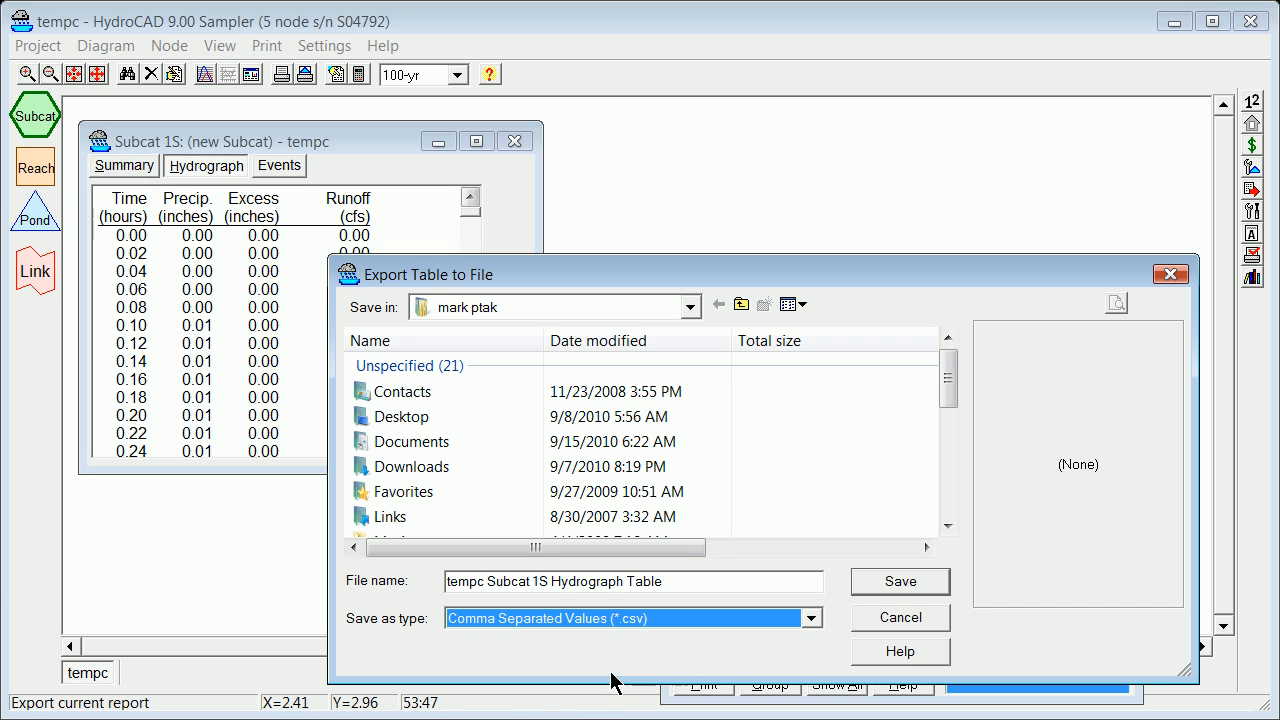
pyautogui.moveTo(668, 582); pyautogui.dragTo(352, 582)
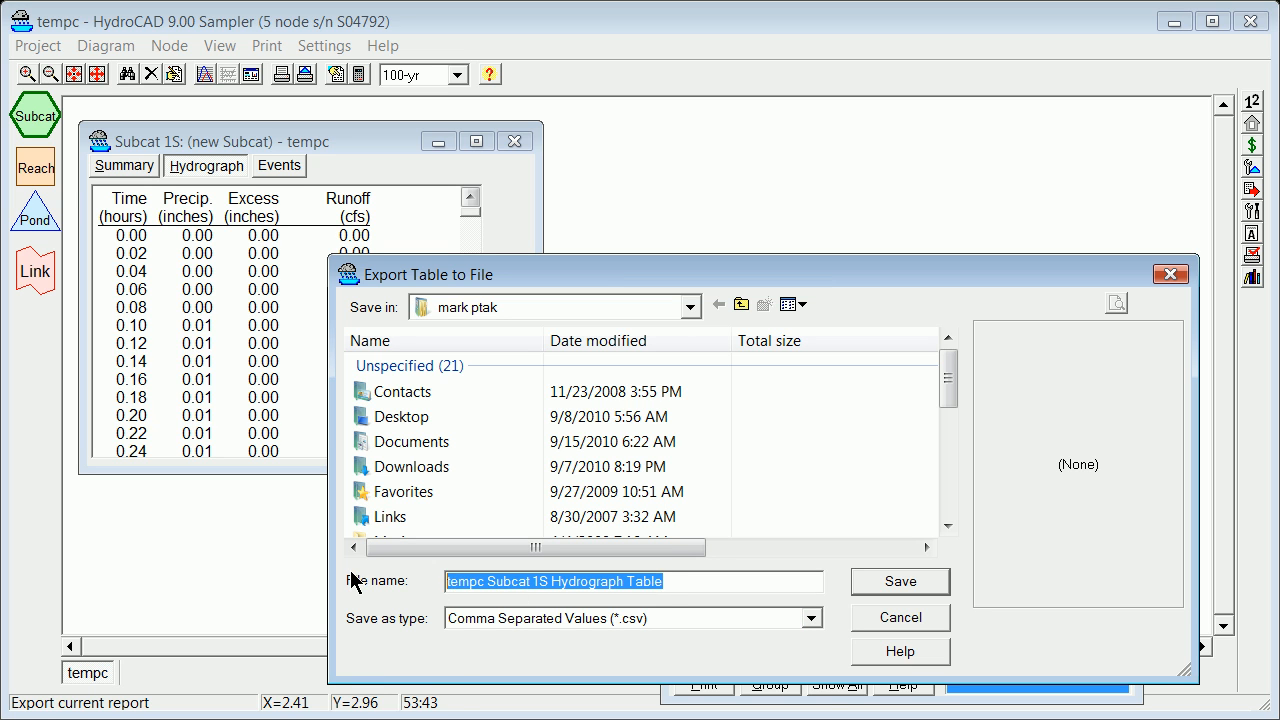
pyautogui.write('temp')
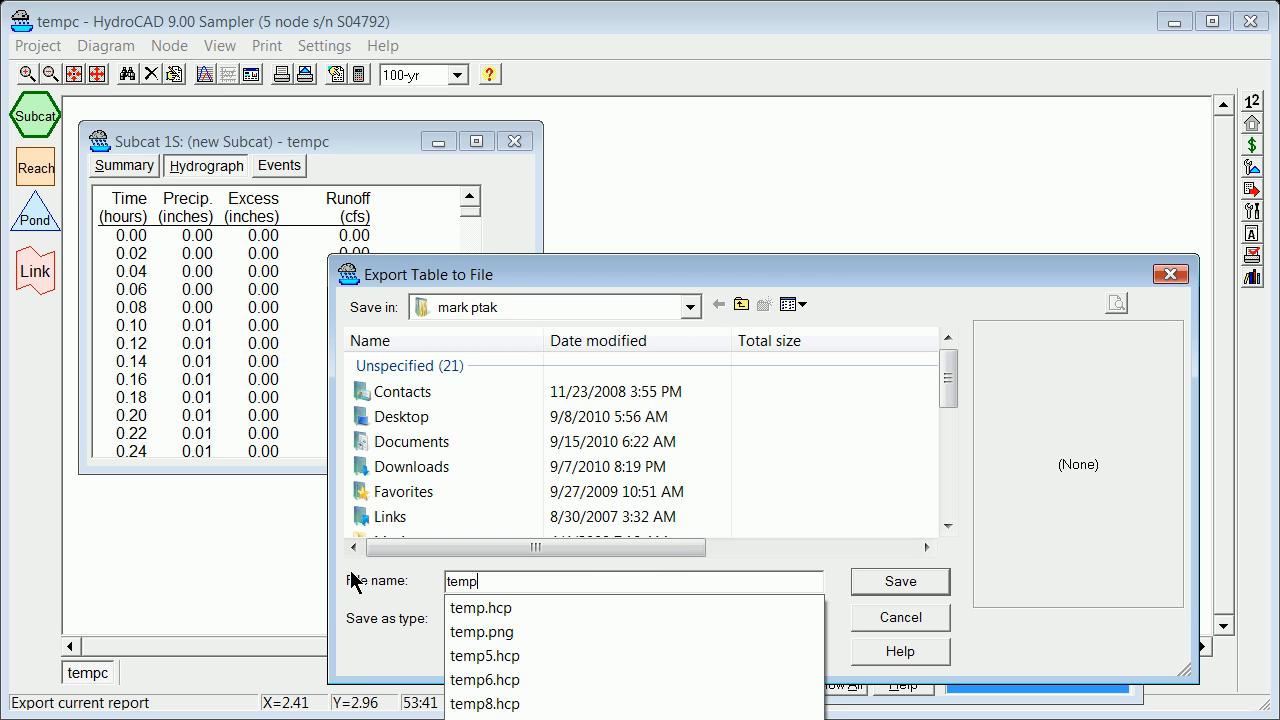
pyautogui.write('cout')
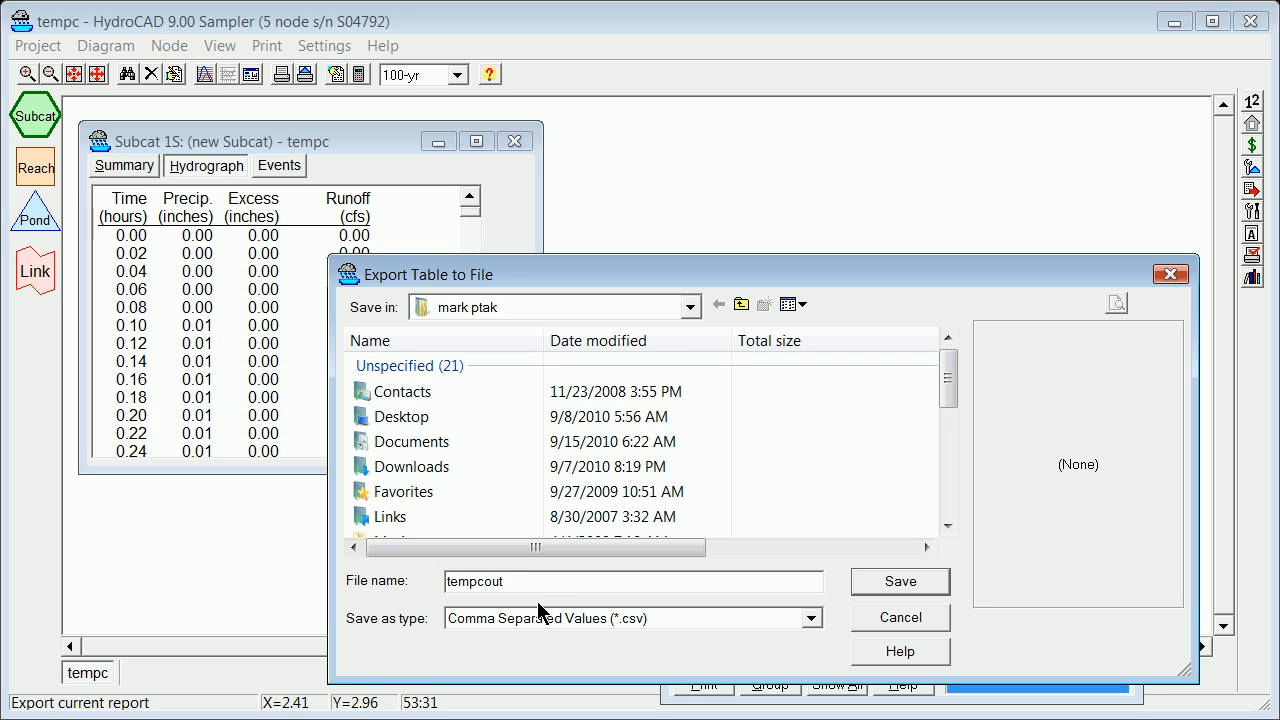
pyautogui.click(924, 582)
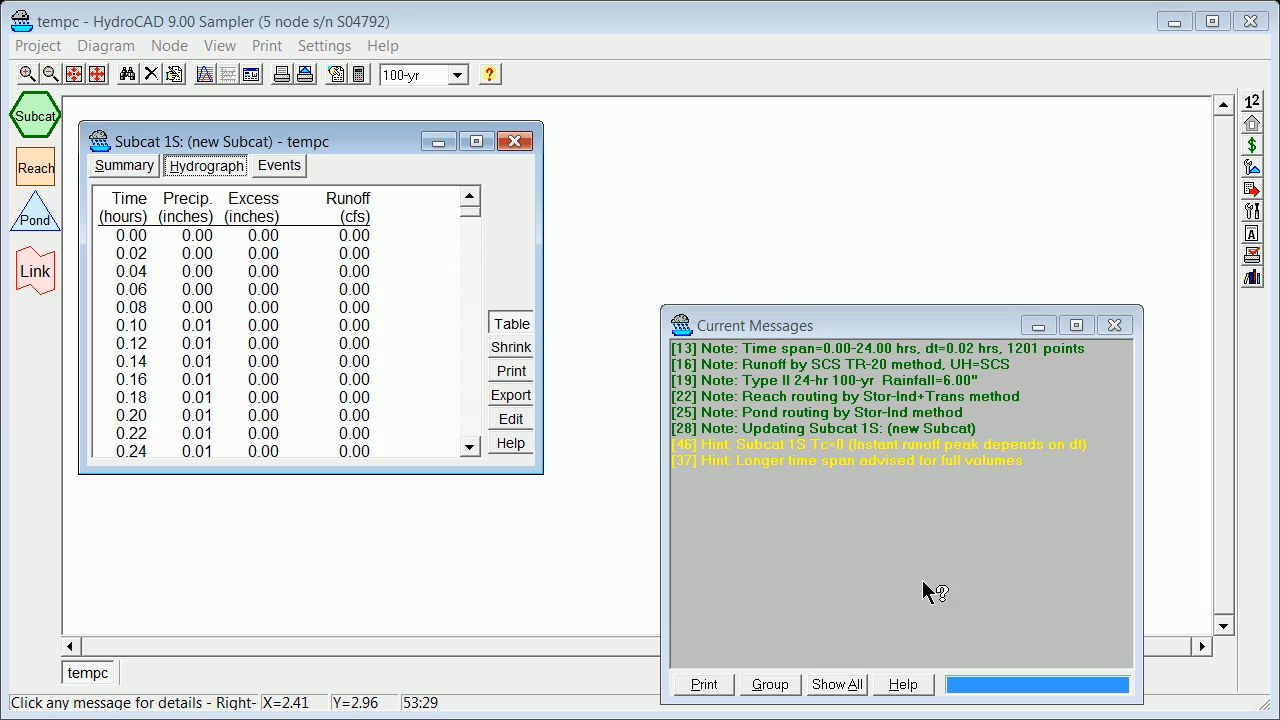
# Close the subcatchment report and the messages window, and quit HydroCAD without saving the changes to tempc.
pyautogui.click(513, 143)
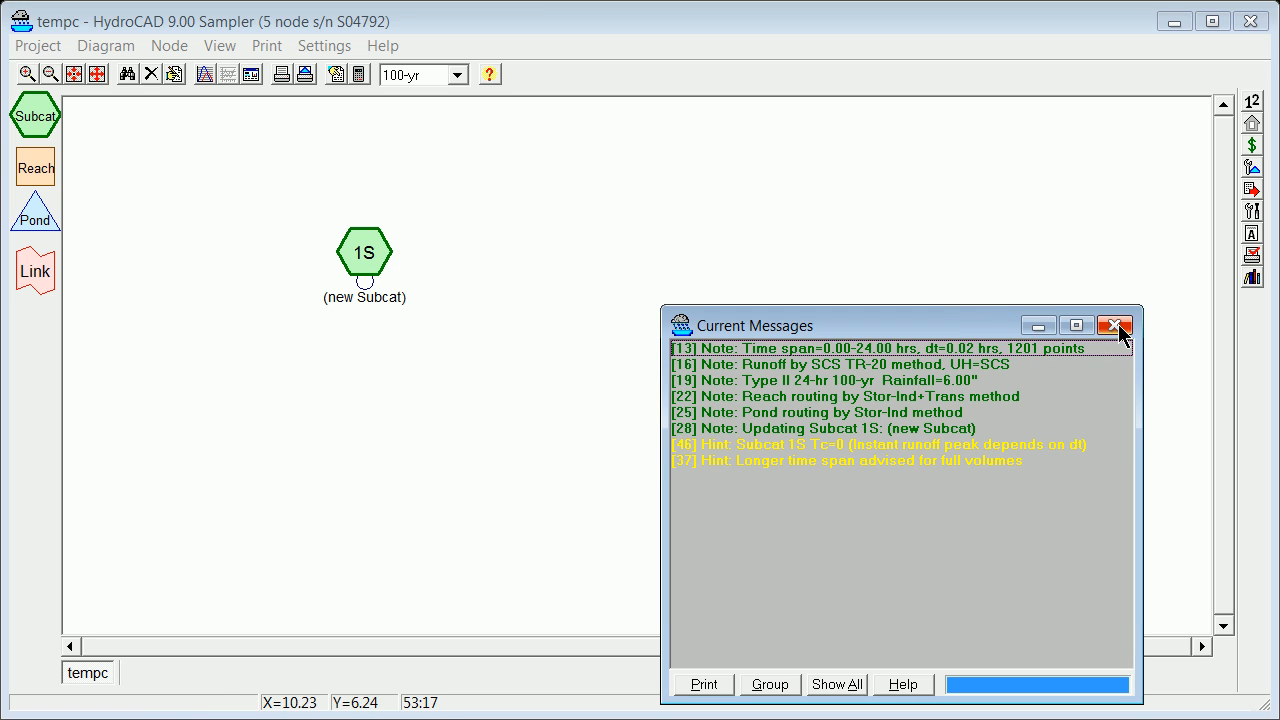
pyautogui.click(1115, 326)
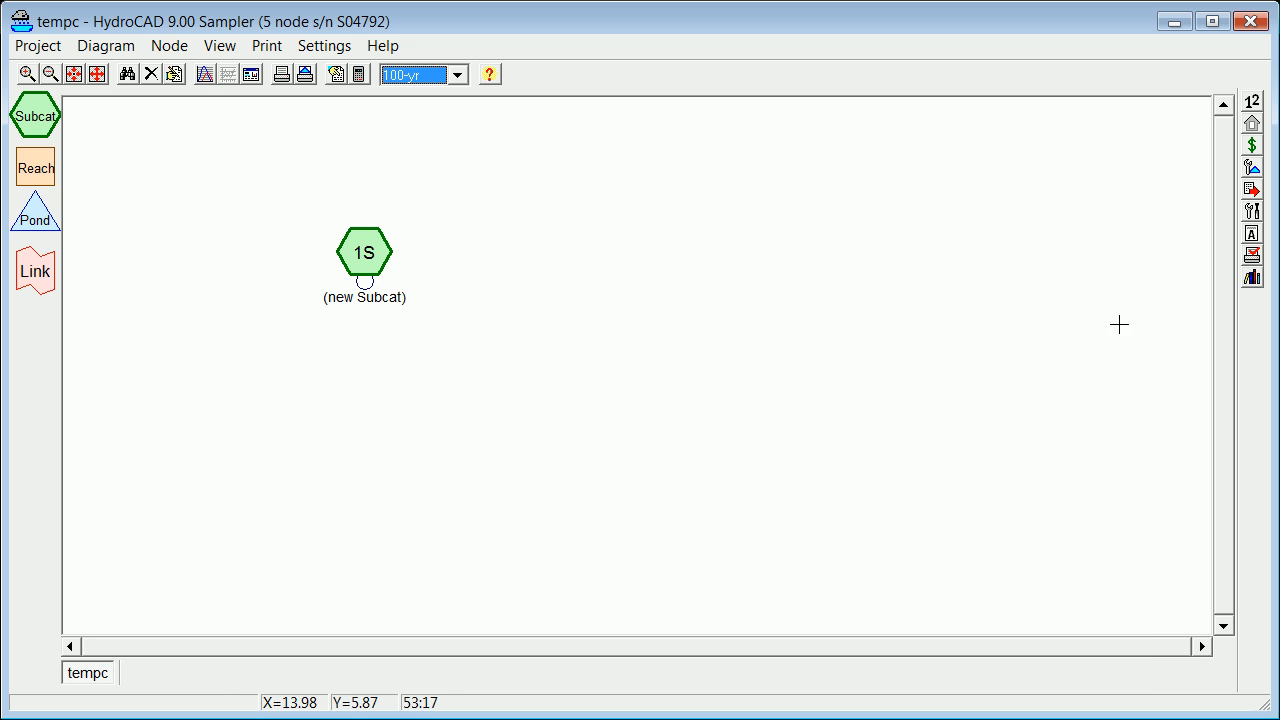
pyautogui.click(1251, 24)
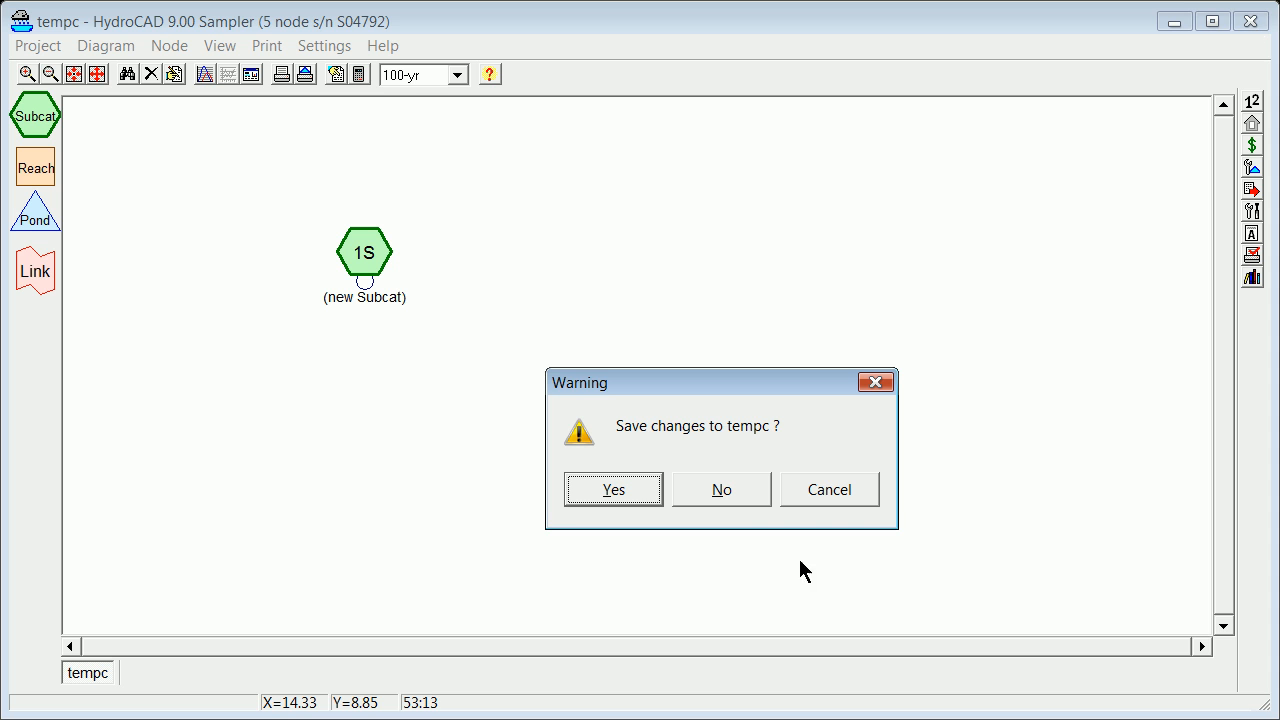
pyautogui.click(739, 499)
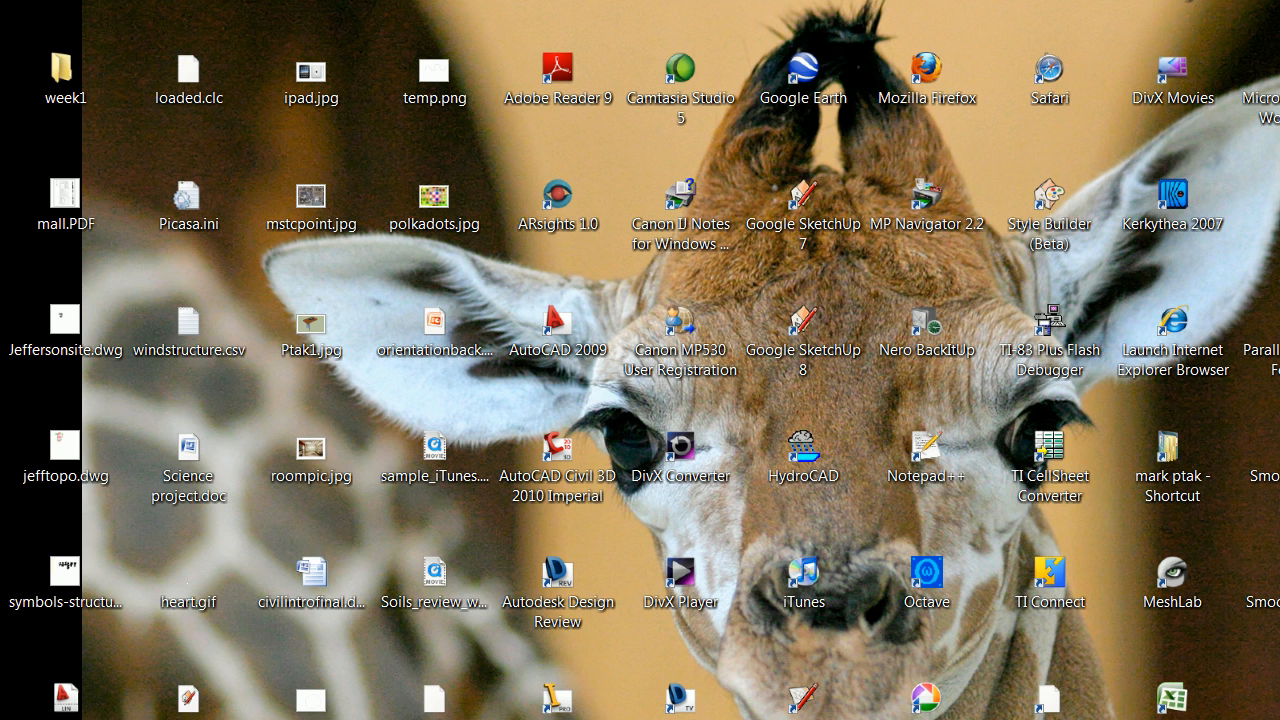
# Switch to Notepad and open tempcout.csv from the user's home folder, listing all file types.
pyautogui.press('super')
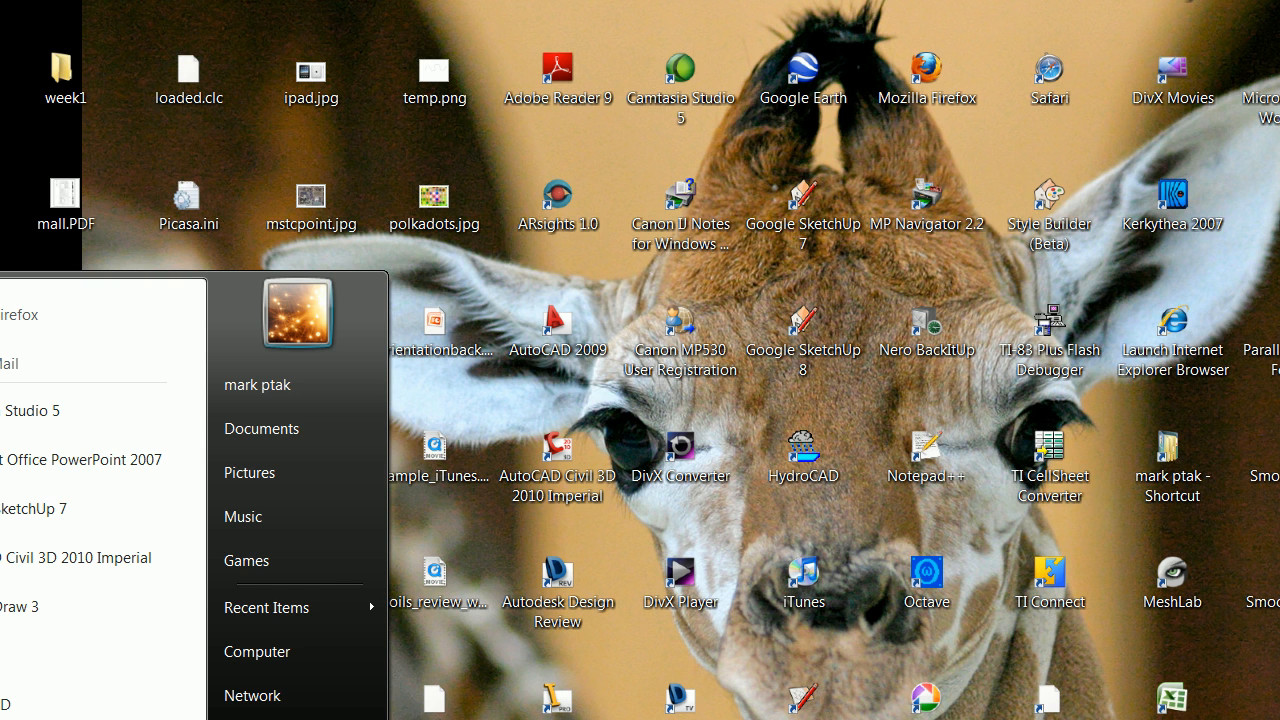
pyautogui.click(60, 655)
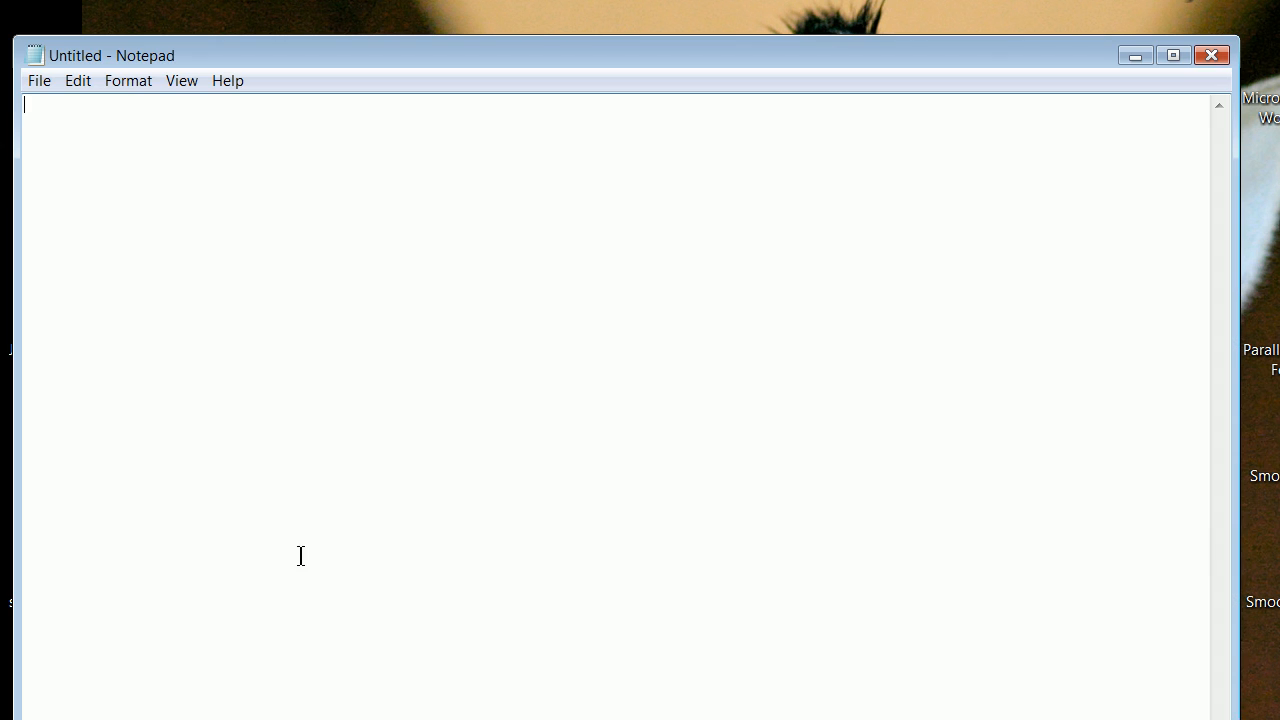
pyautogui.click(38, 85)
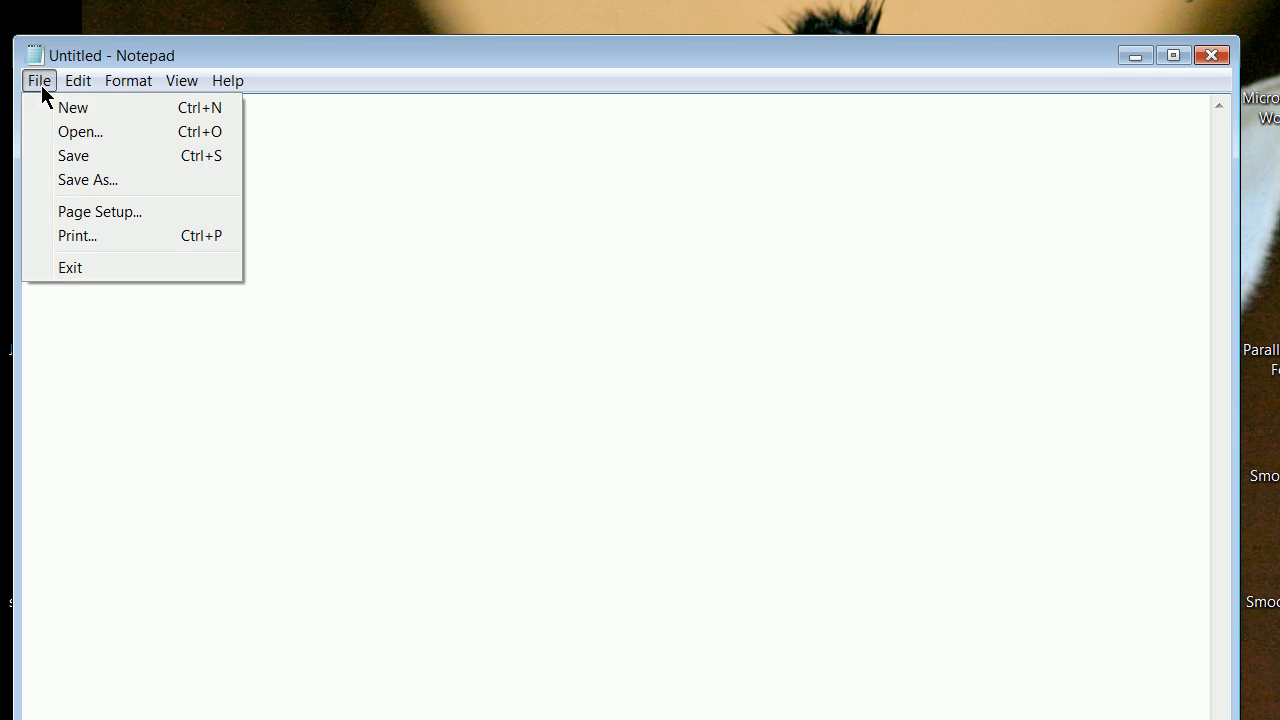
pyautogui.click(97, 131)
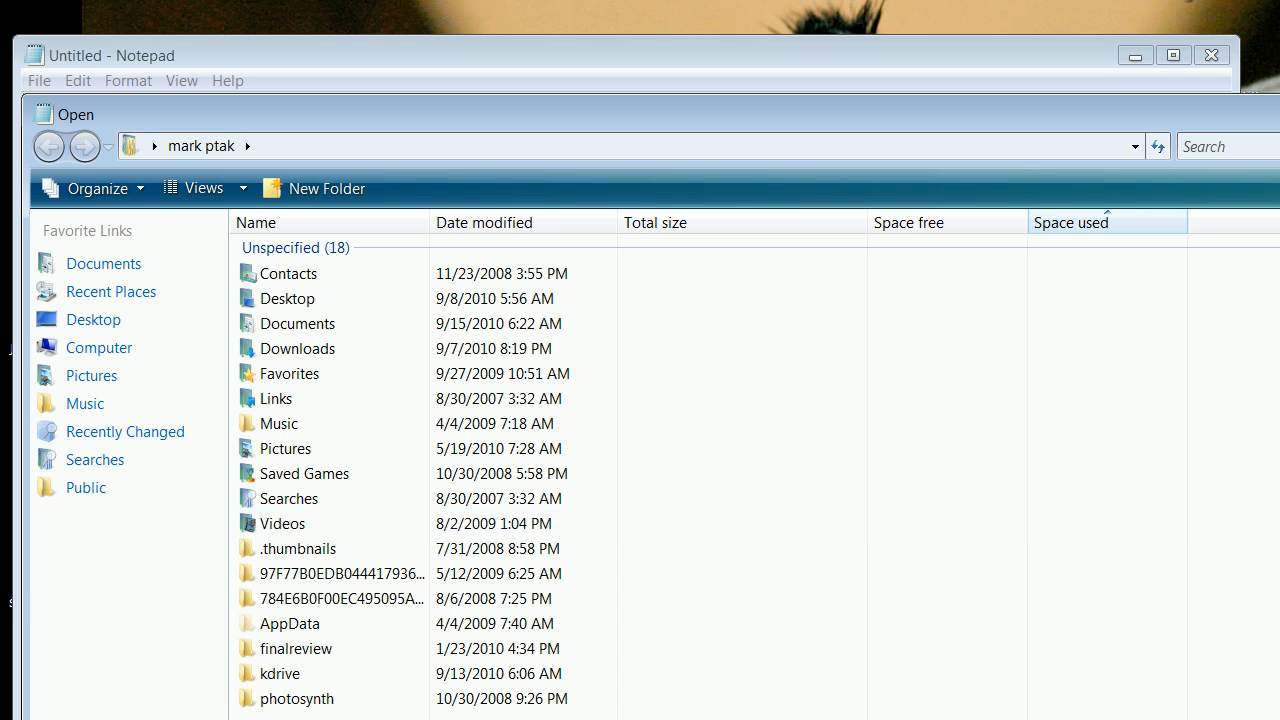
pyautogui.moveTo(561, 130); pyautogui.dragTo(489, 9)
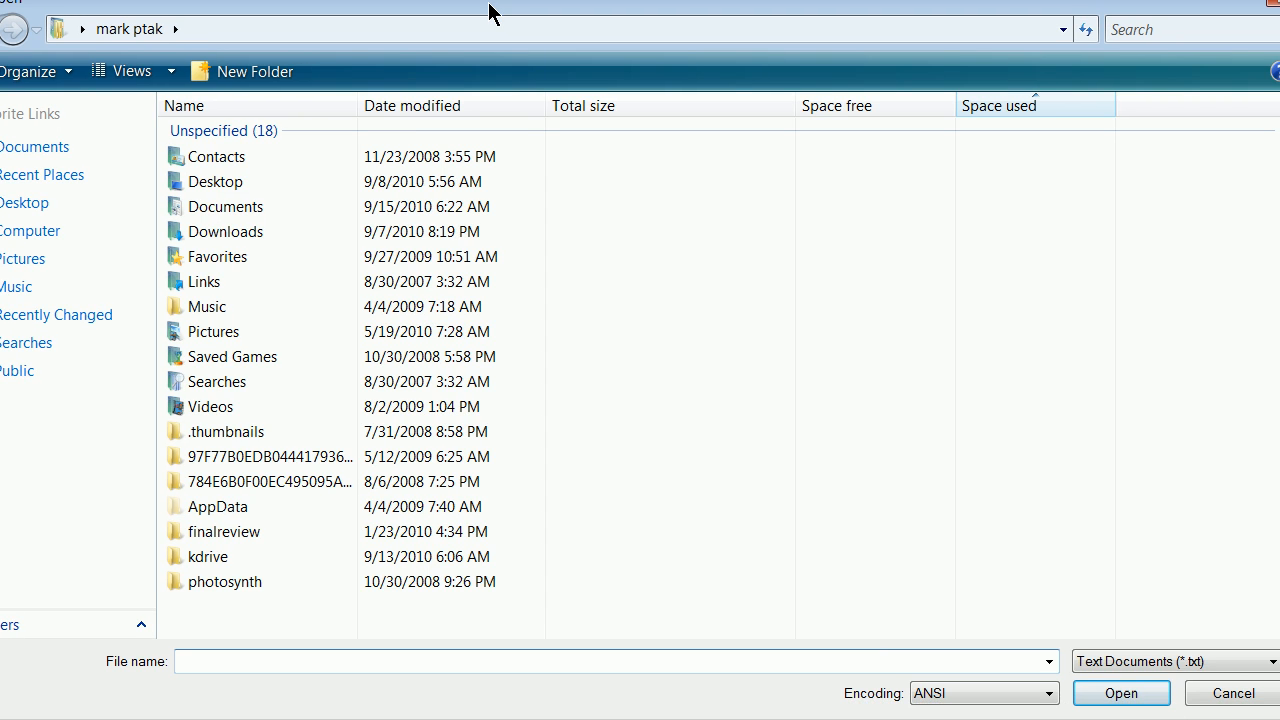
pyautogui.click(1200, 662)
pyautogui.click(1174, 700)
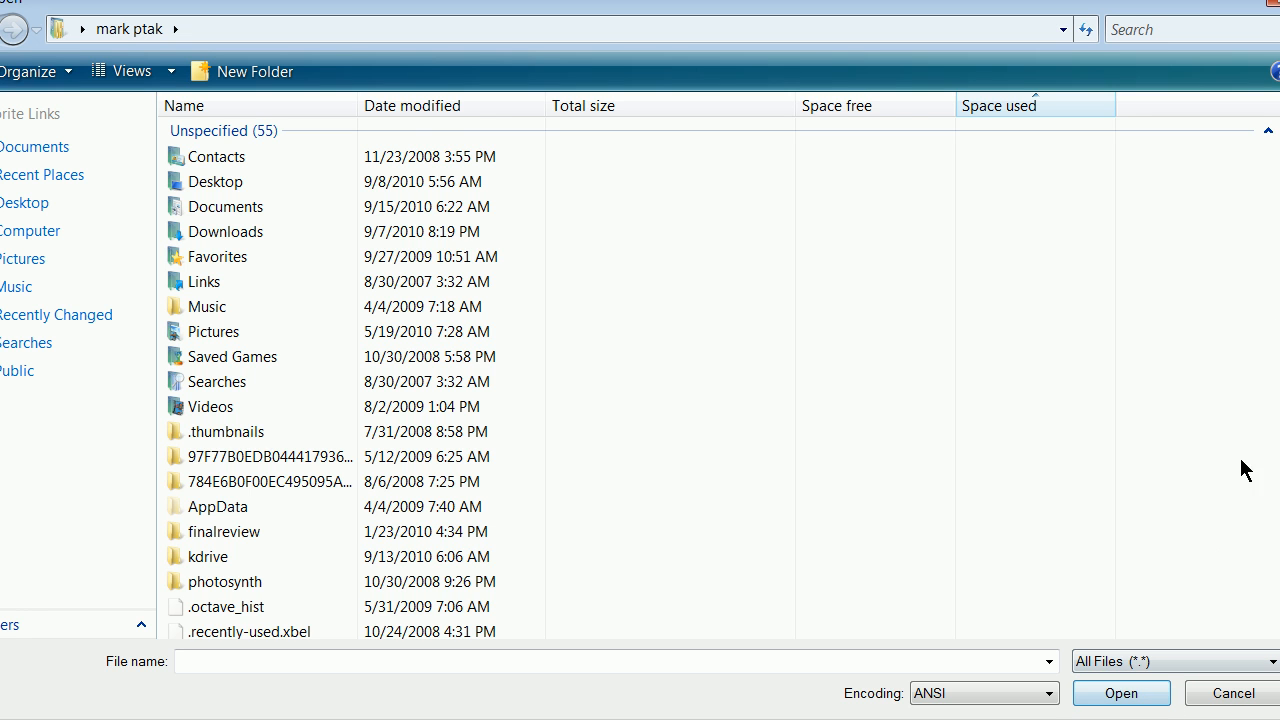
pyautogui.scroll(-10, 600, 380)
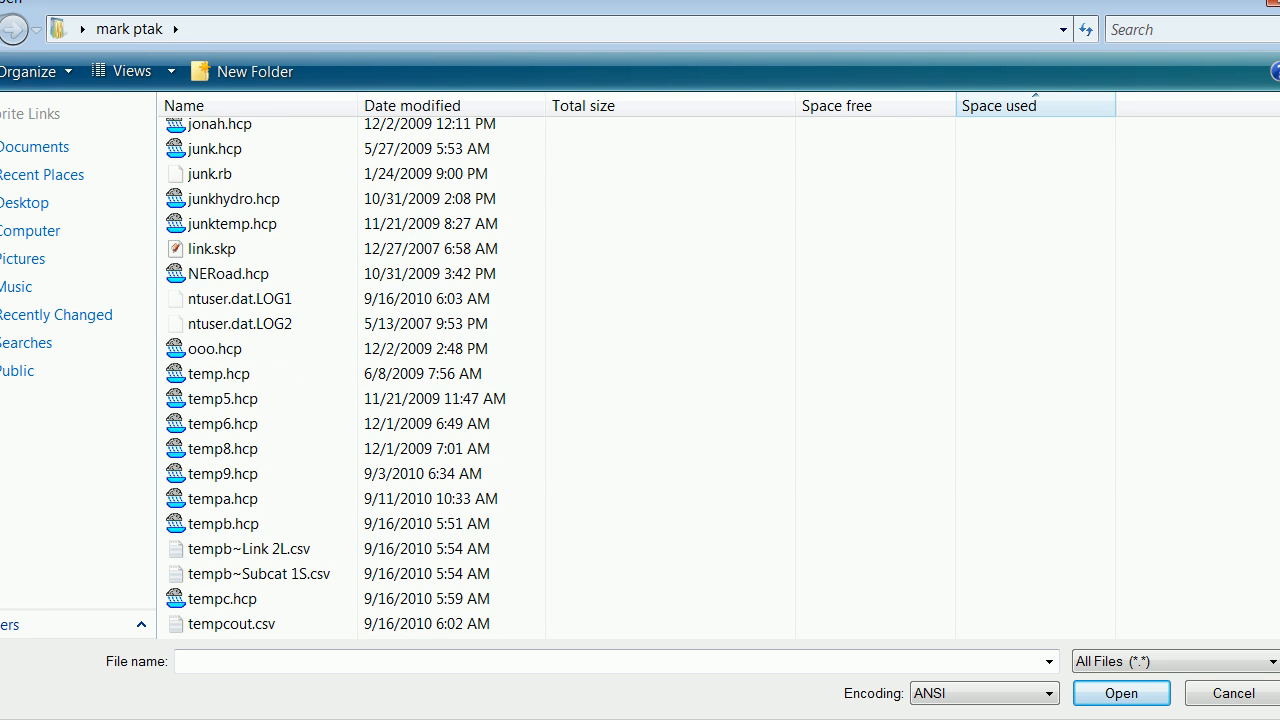
pyautogui.click(240, 623)
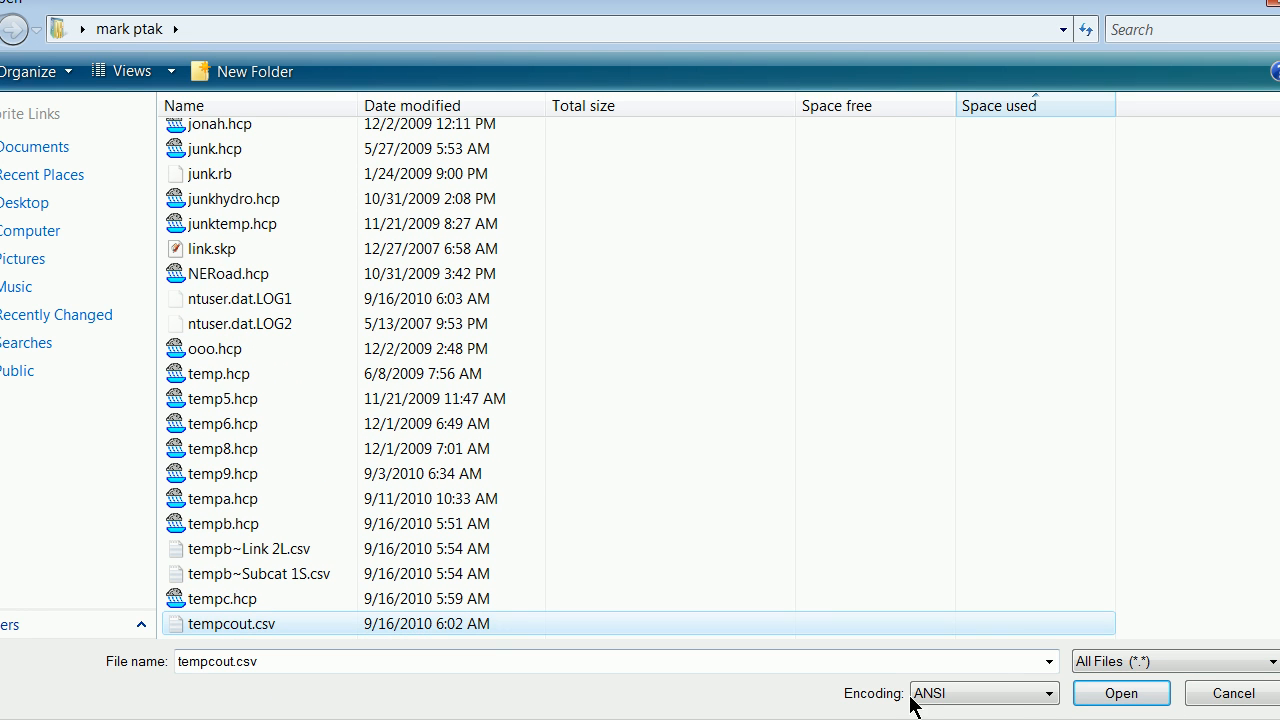
pyautogui.click(1090, 694)
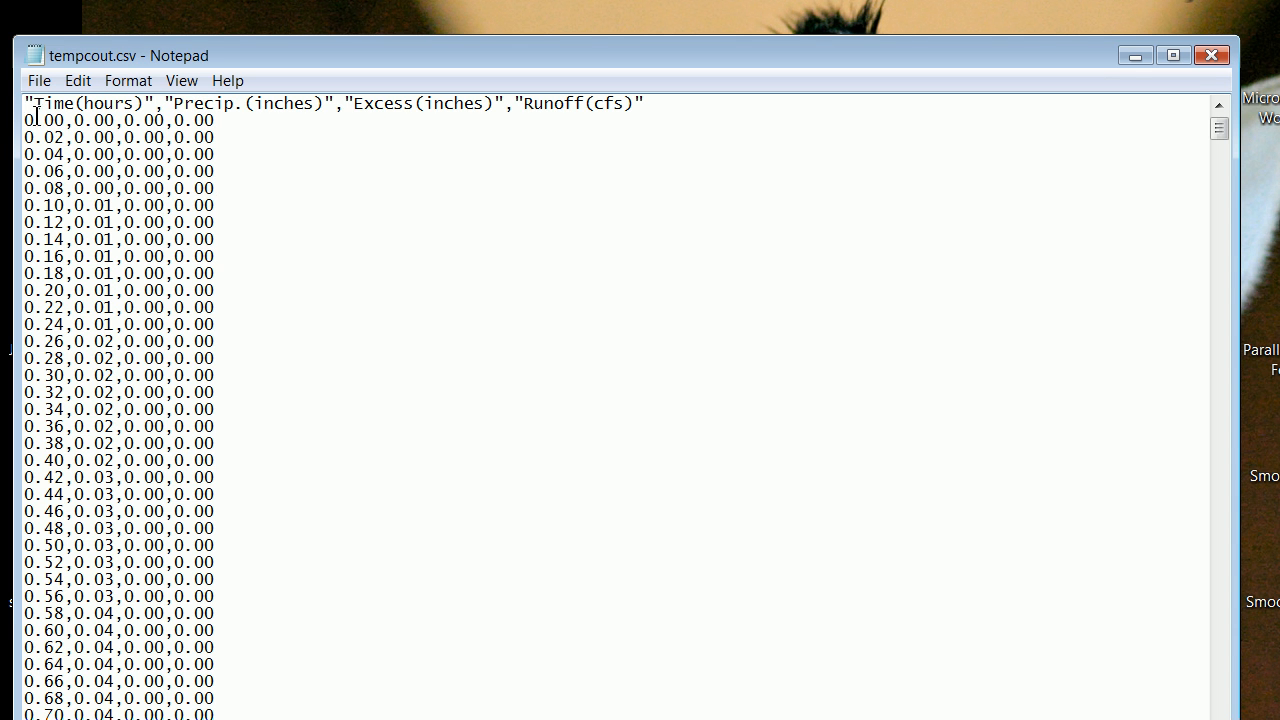
# Delete the column header line so the file begins with the 0.00 data row, save tempcout.csv and close Notepad.
pyautogui.moveTo(24, 103); pyautogui.dragTo(652, 104)
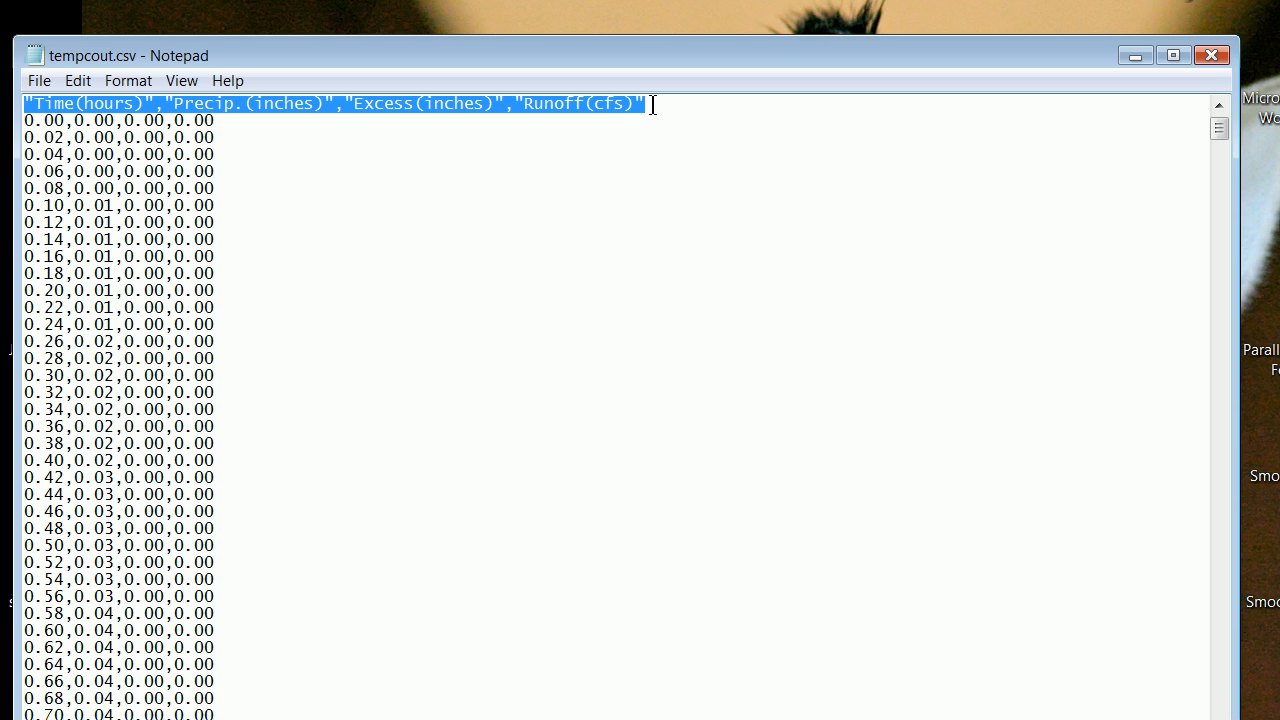
pyautogui.press('Delete')
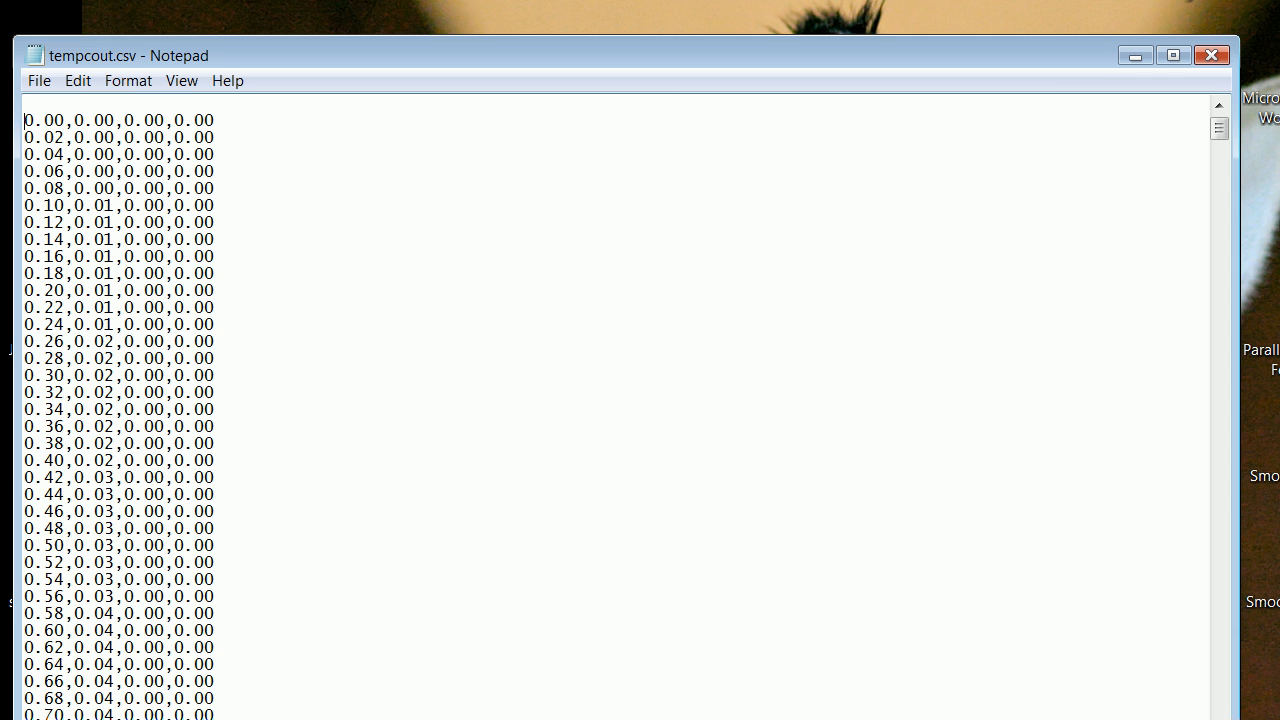
pyautogui.press('BackSpace')
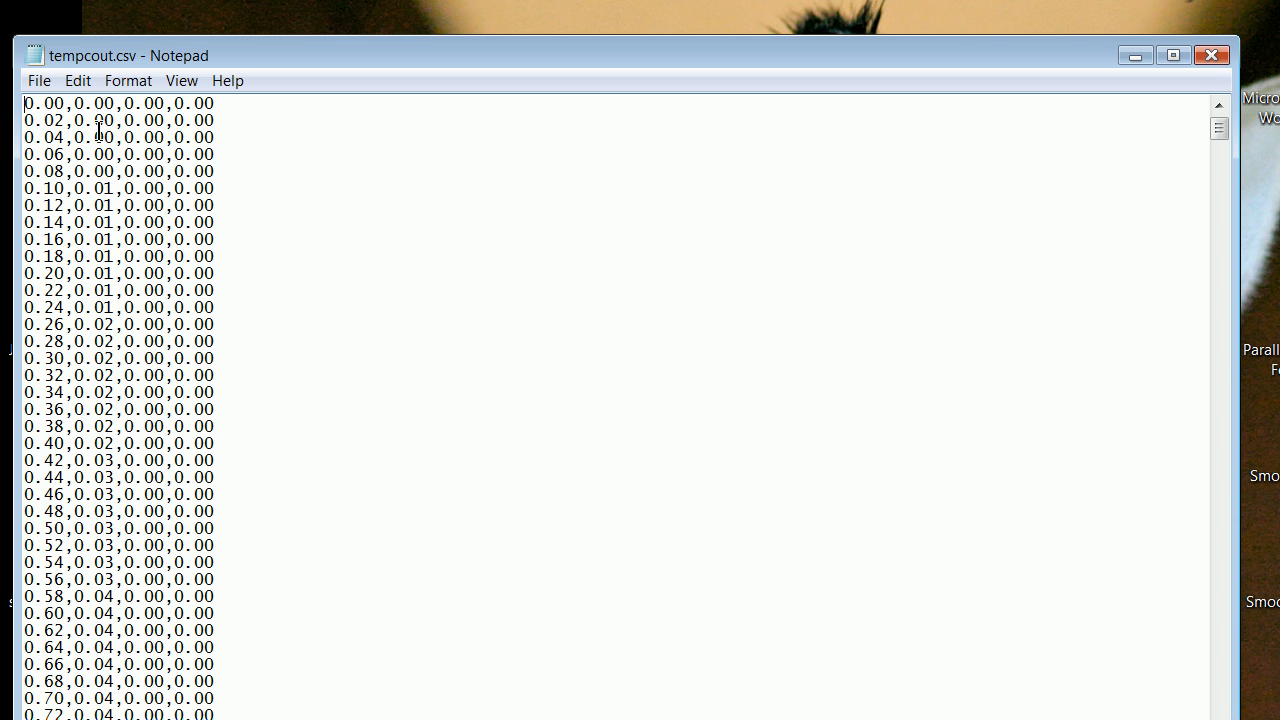
pyautogui.click(40, 86)
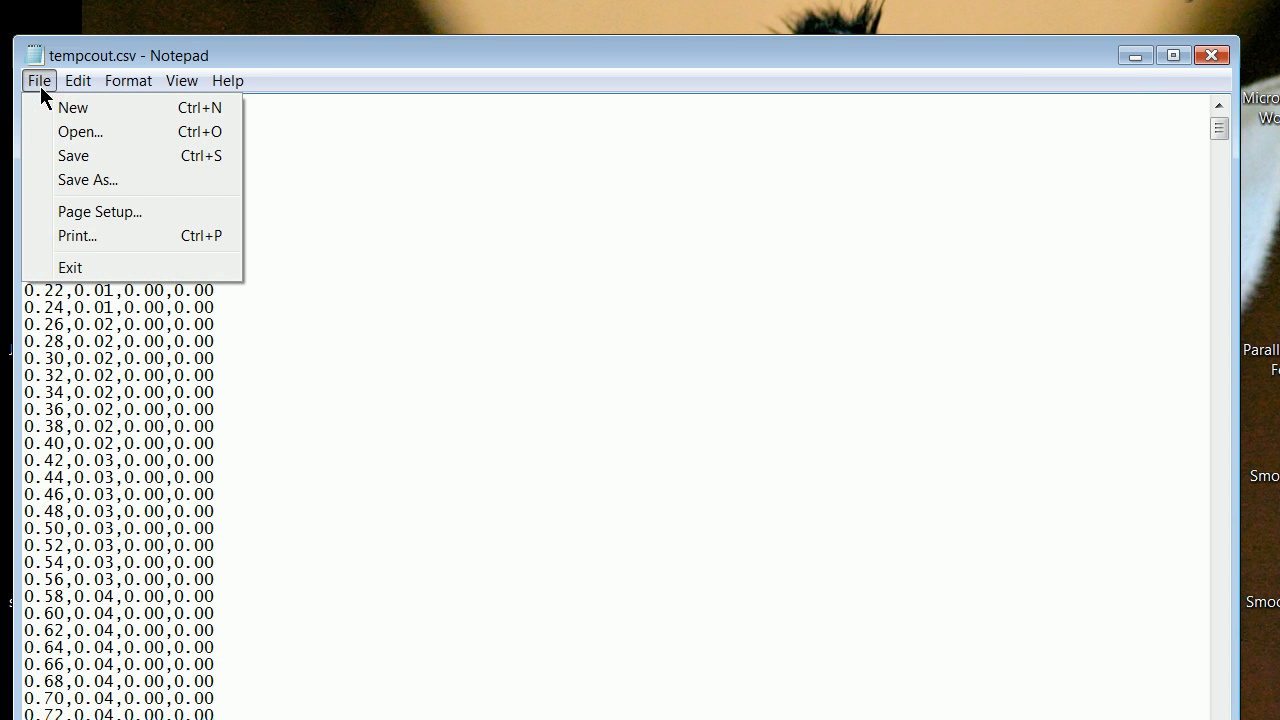
pyautogui.click(68, 156)
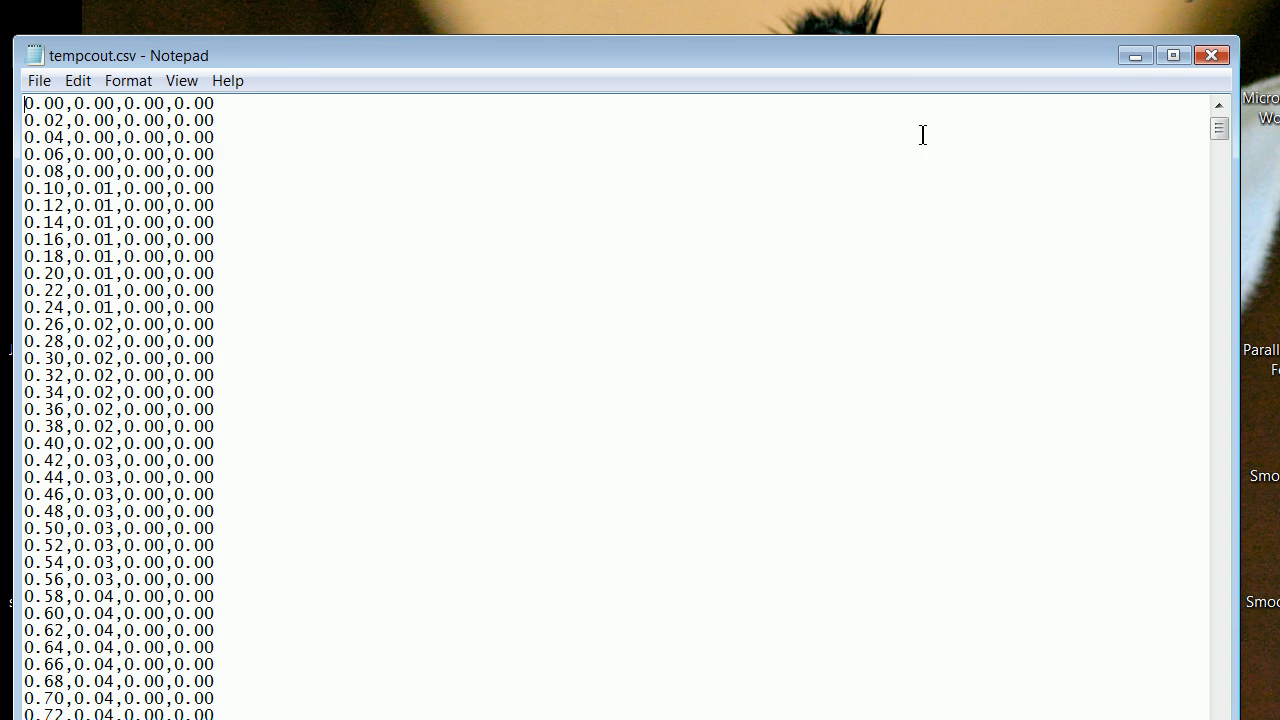
pyautogui.click(1209, 55)
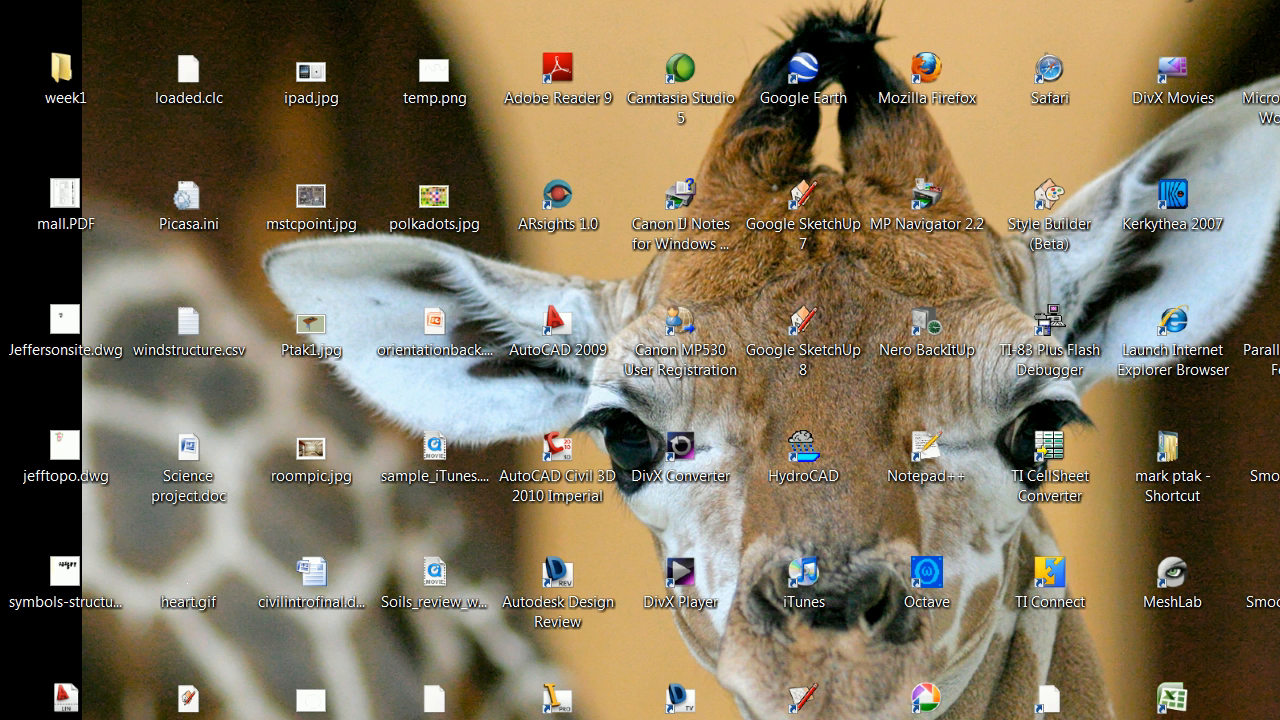
# Switch to Microsoft Excel with a blank workbook and fit its window within the screen.
pyautogui.doubleClick(1176, 692)
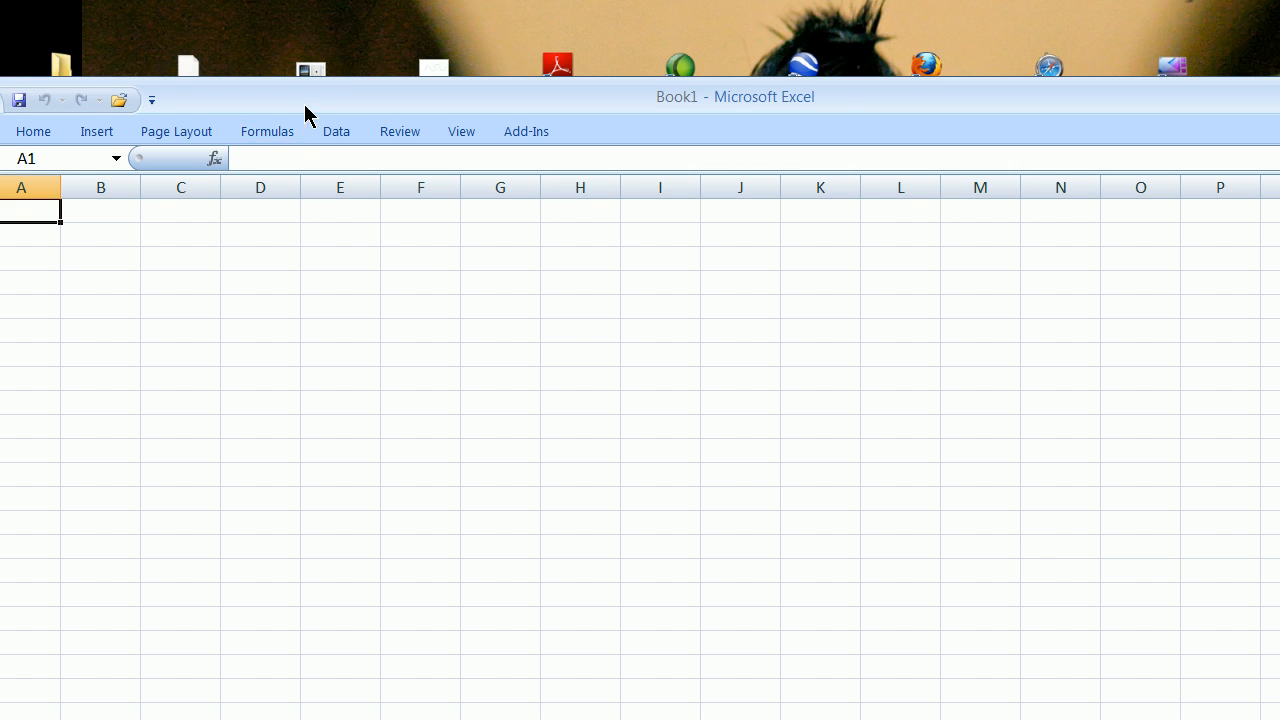
pyautogui.moveTo(309, 109); pyautogui.dragTo(297, 20)
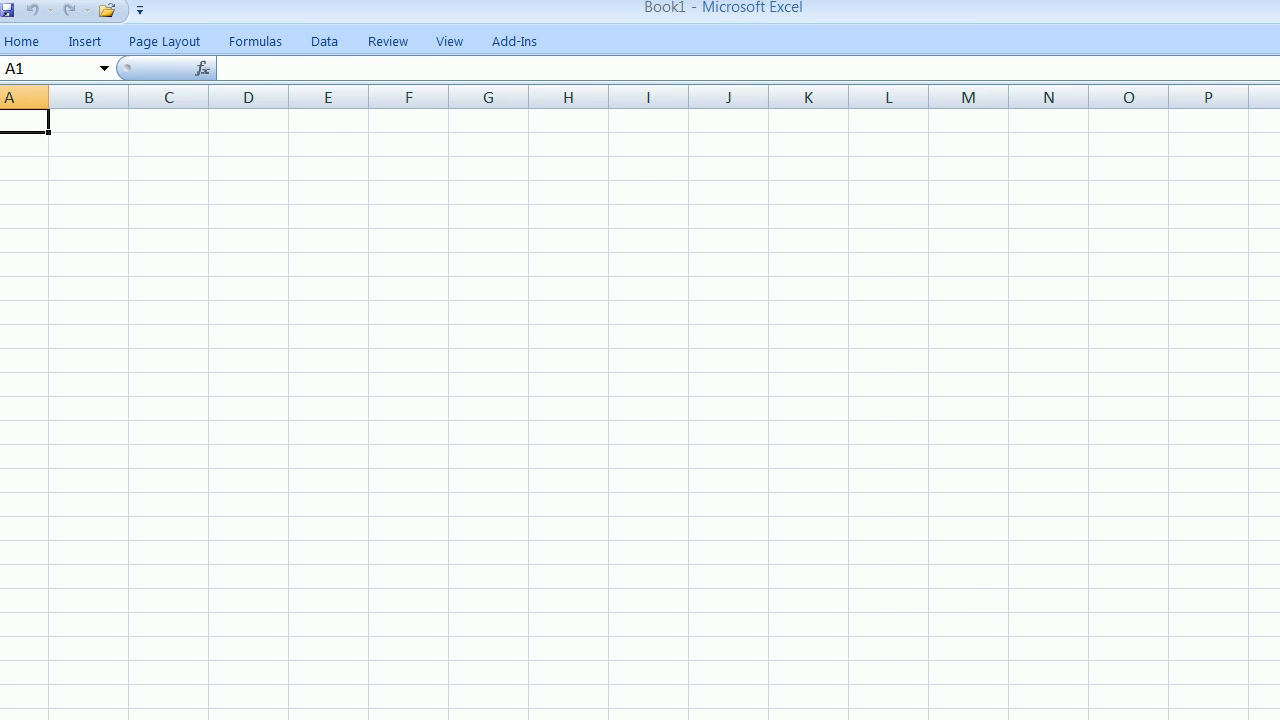
pyautogui.moveTo(1279, 719); pyautogui.dragTo(1223, 715)
pyautogui.moveTo(555, 17); pyautogui.dragTo(611, 26)
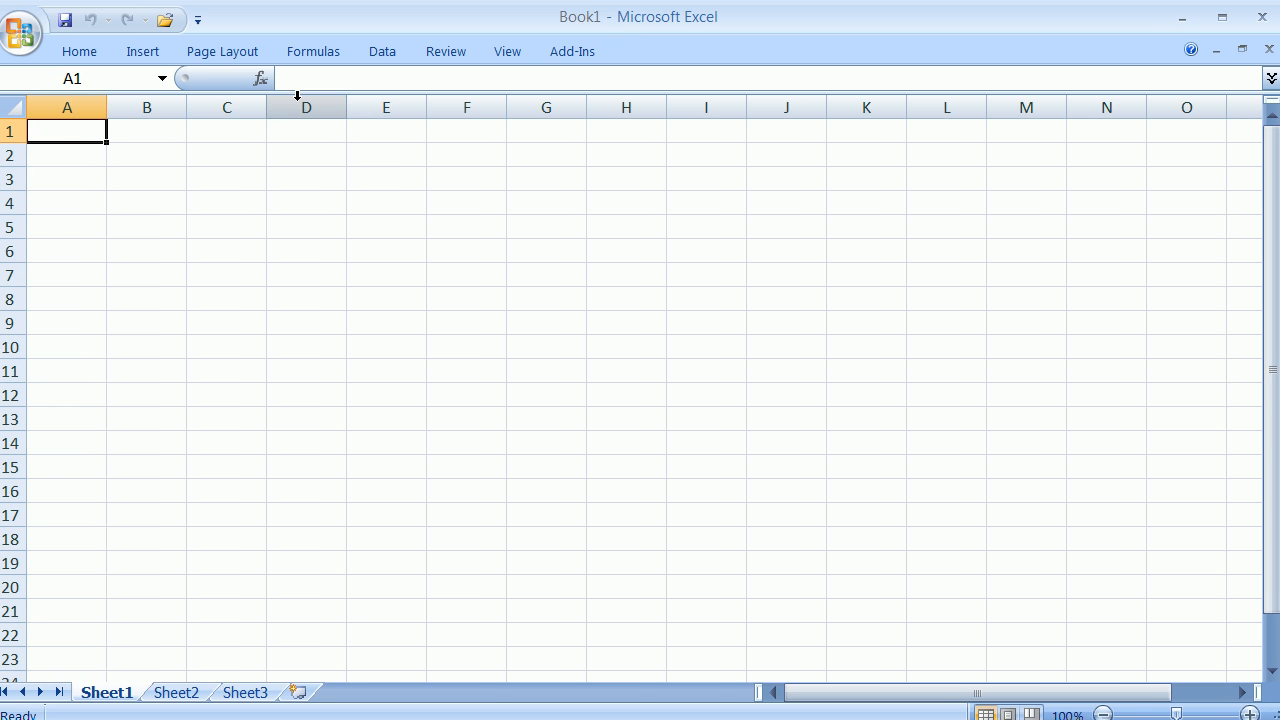
# Open tempcout.csv from the user's home folder in Excel, with the file filter set to All Files.
pyautogui.click(22, 35)
pyautogui.click(470, 225)
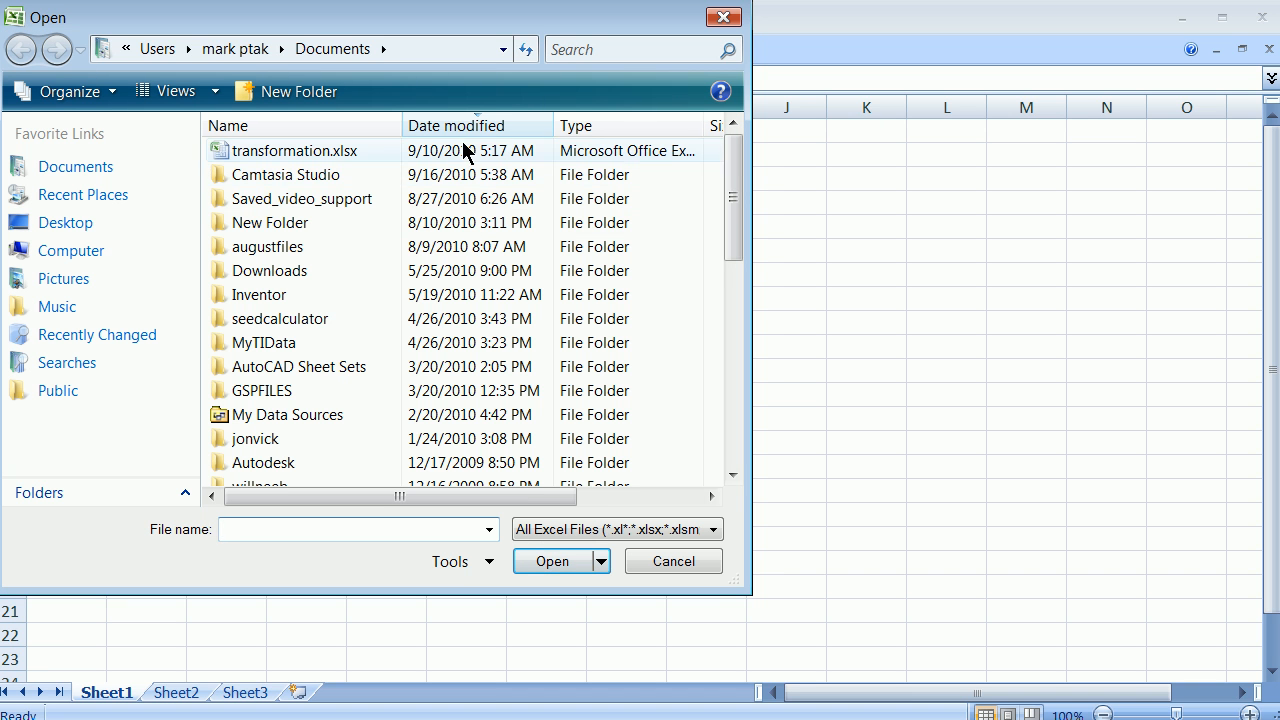
pyautogui.click(233, 52)
pyautogui.moveTo(732, 211); pyautogui.dragTo(730, 300)
pyautogui.click(710, 531)
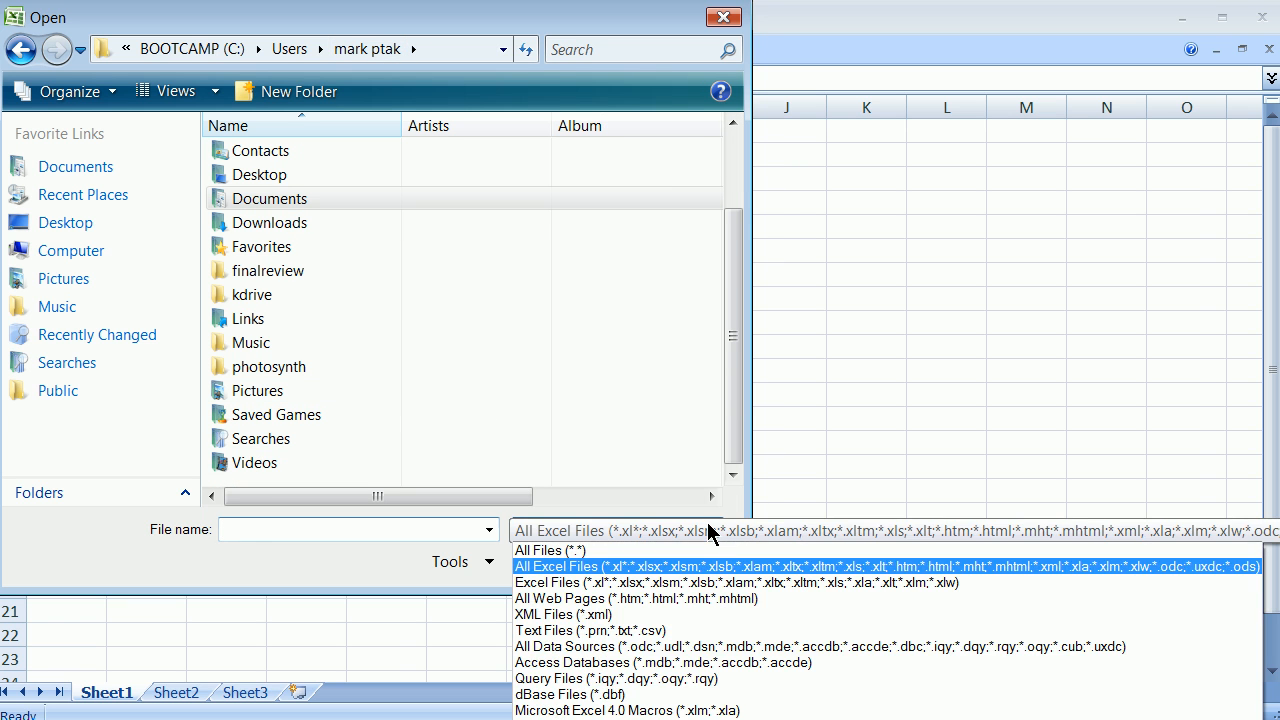
pyautogui.click(640, 678)
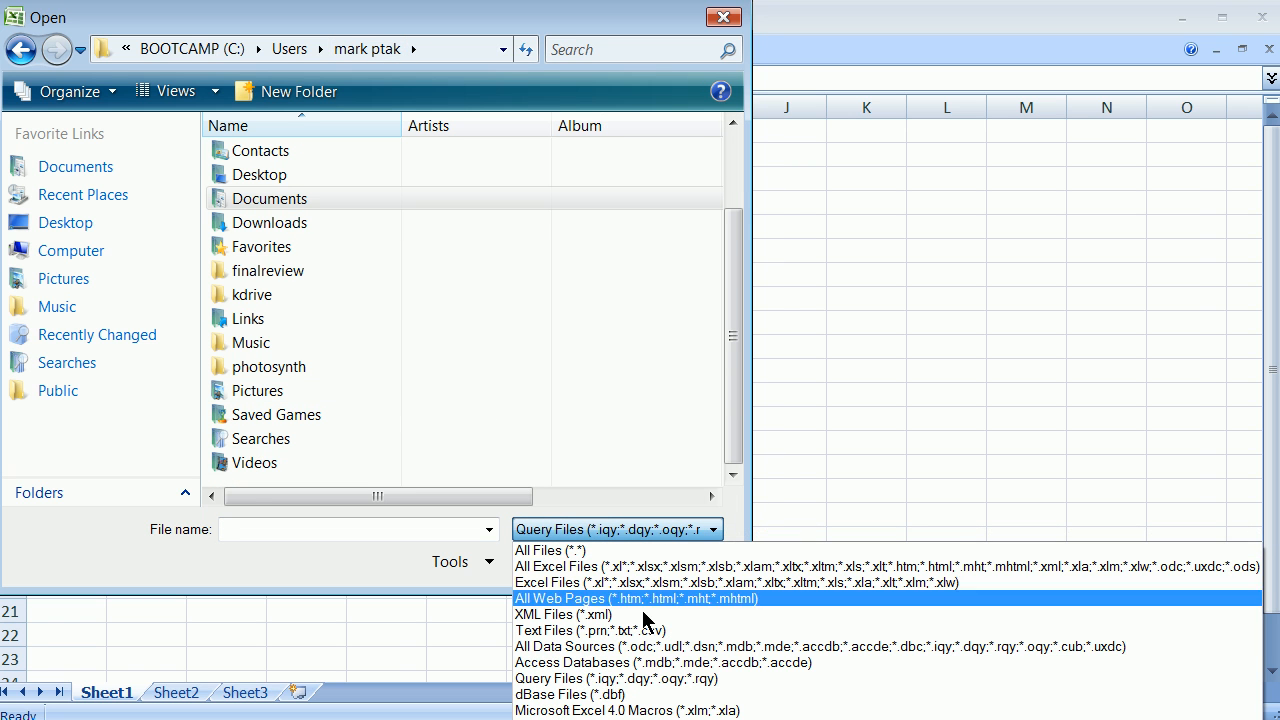
pyautogui.click(630, 550)
pyautogui.moveTo(733, 242); pyautogui.dragTo(729, 386)
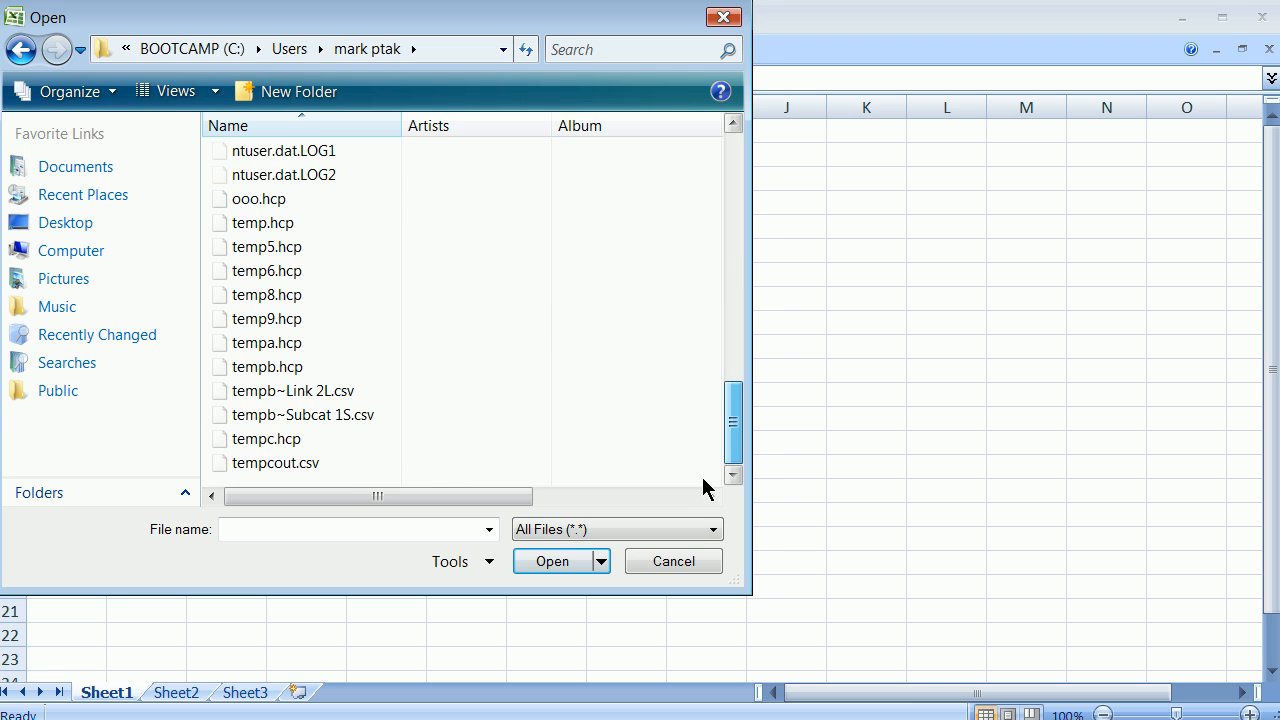
pyautogui.click(326, 462)
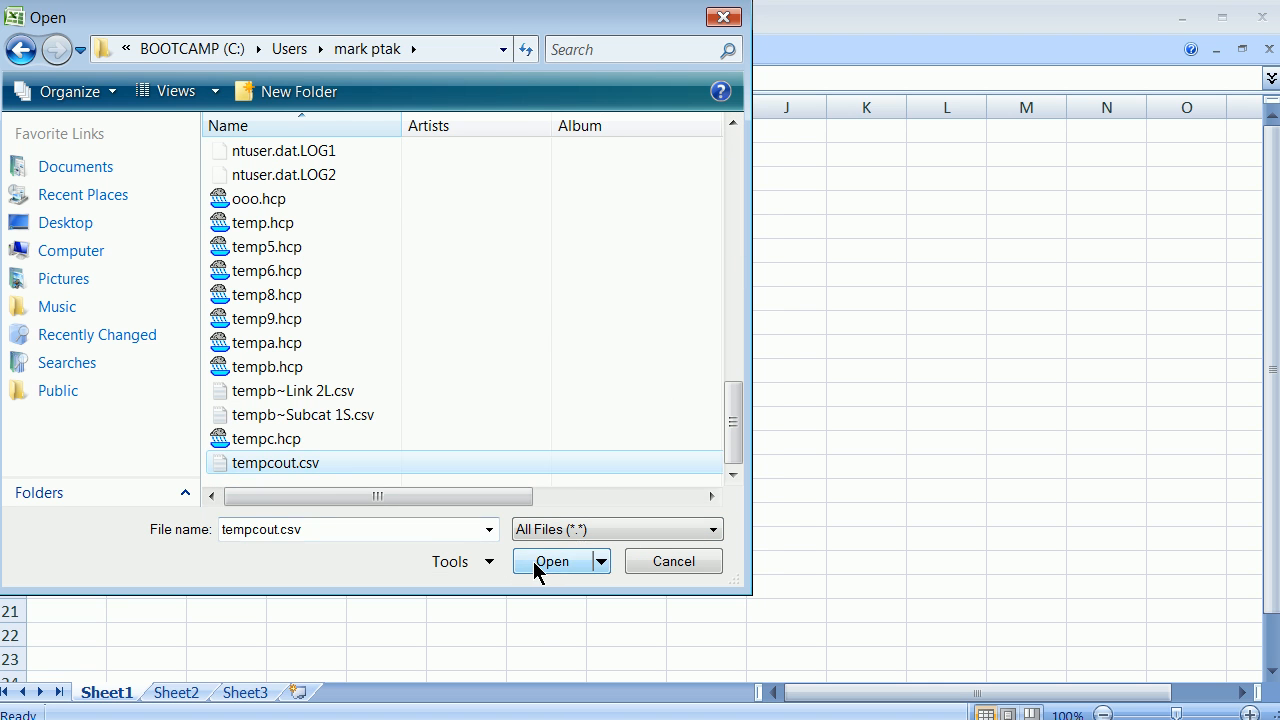
pyautogui.click(532, 561)
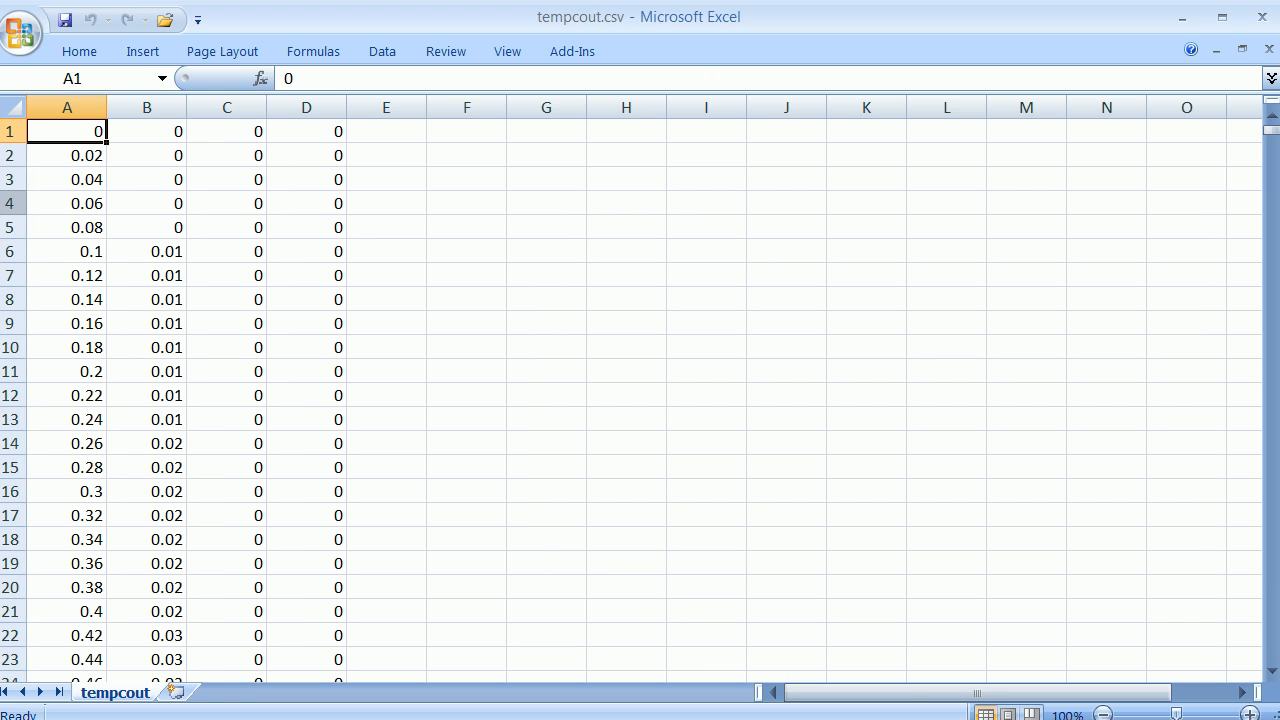
# Look through the imported time-step rows and insert a markers-only scatter chart of the four data columns.
pyautogui.scroll(-4, 115, 360)
pyautogui.scroll(4, 115, 360)
pyautogui.scroll(-20, 97, 215)
pyautogui.scroll(20, 223, 331)
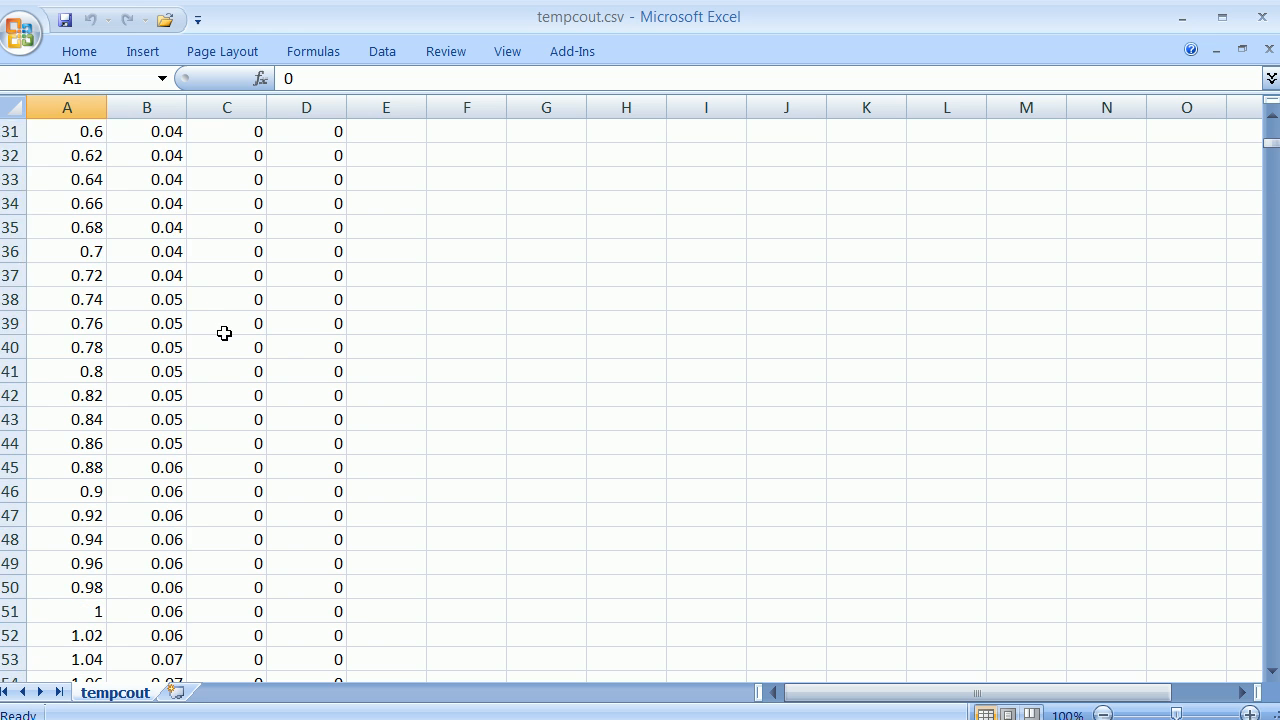
pyautogui.scroll(10, 224, 333)
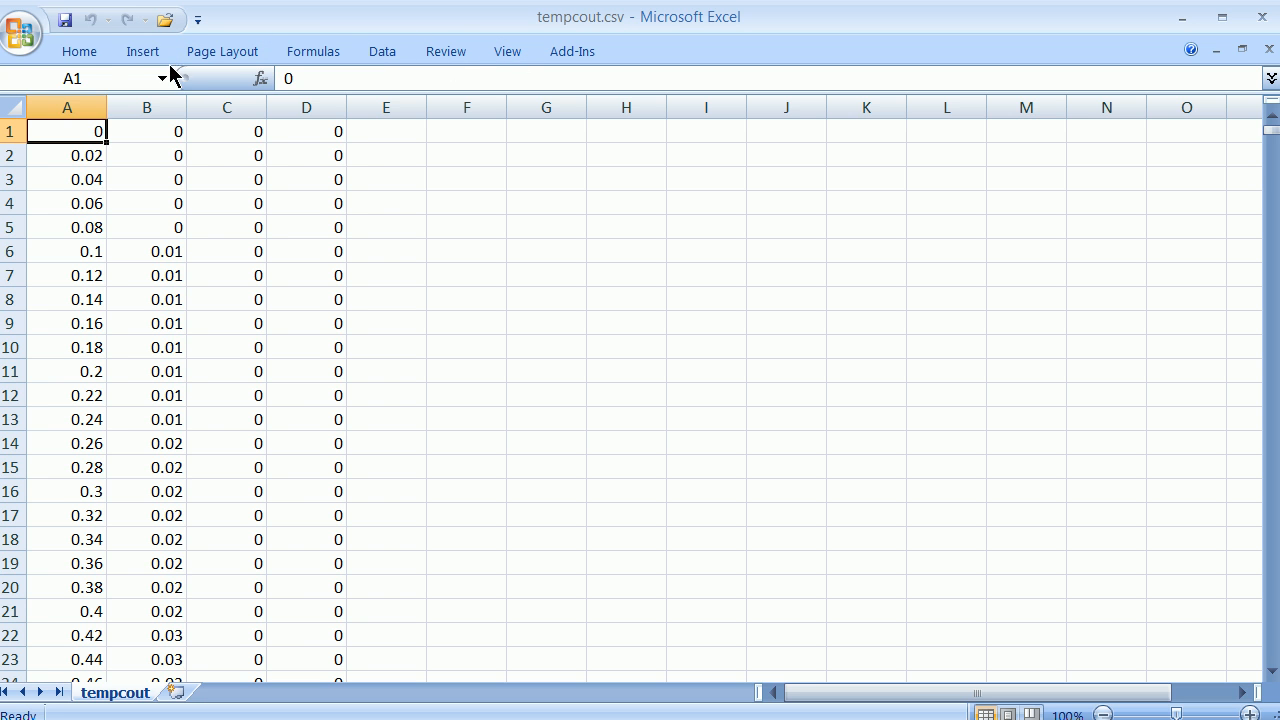
pyautogui.click(140, 54)
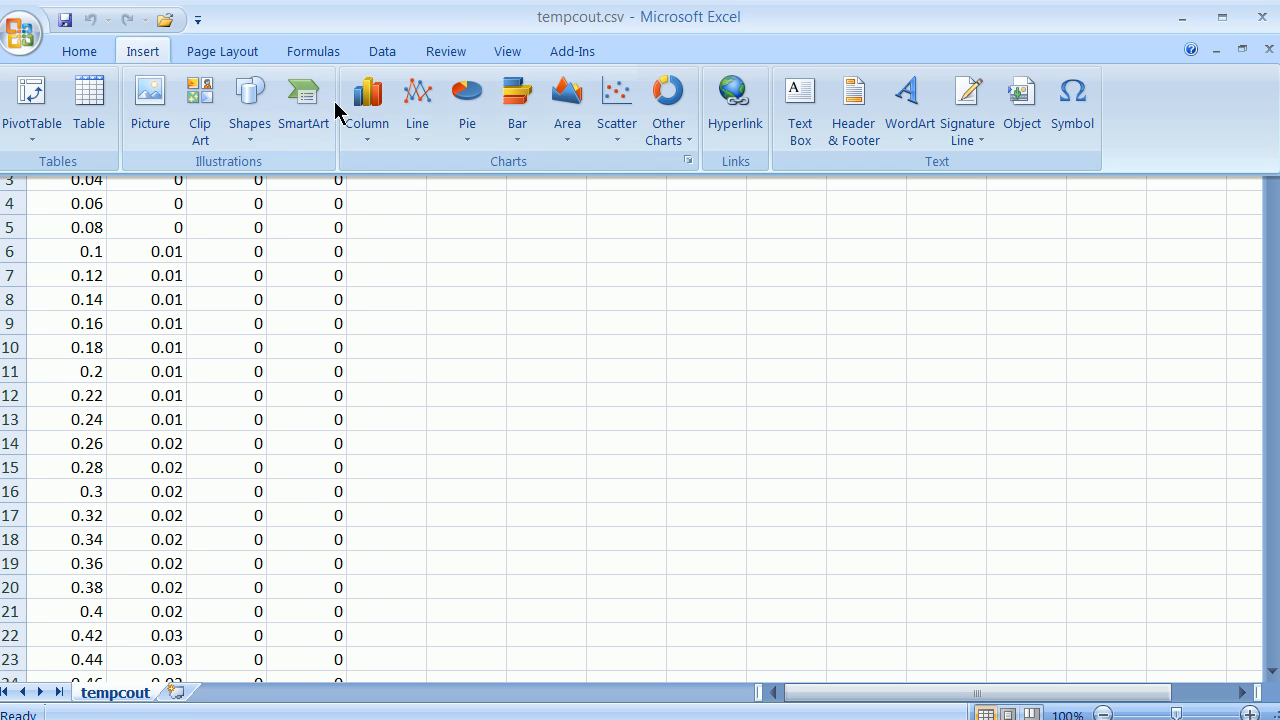
pyautogui.click(615, 140)
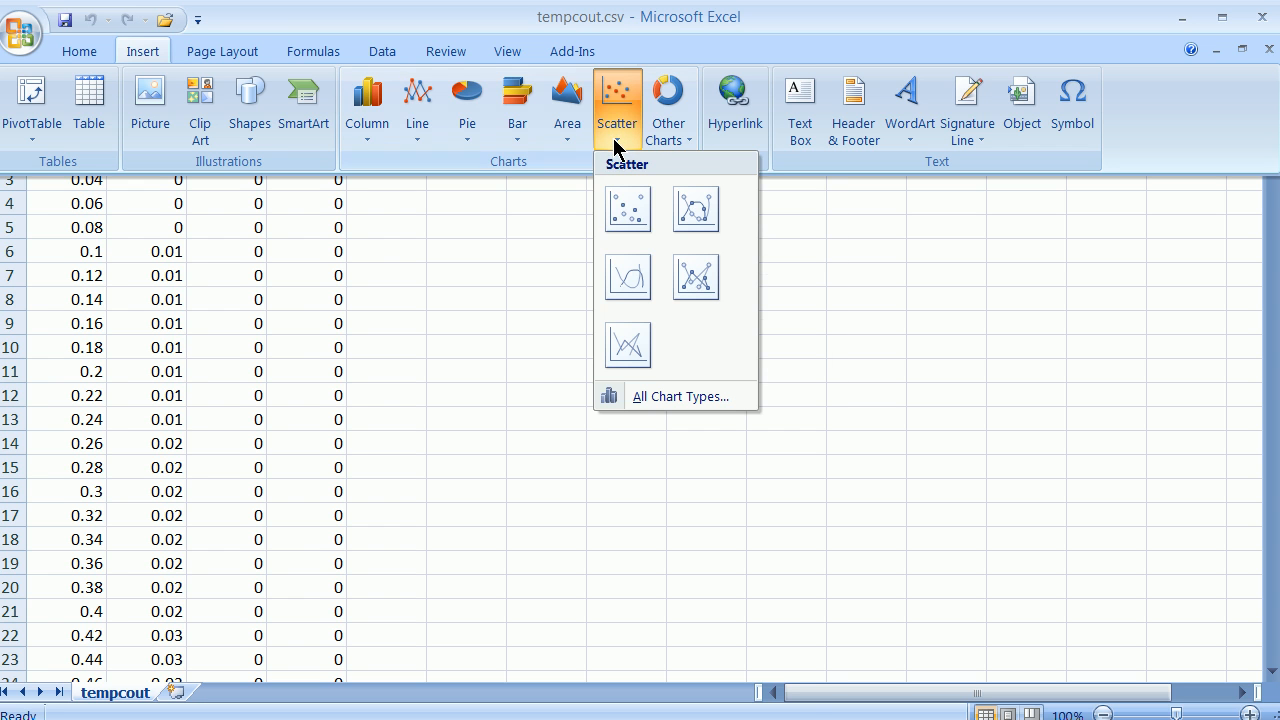
pyautogui.click(617, 210)
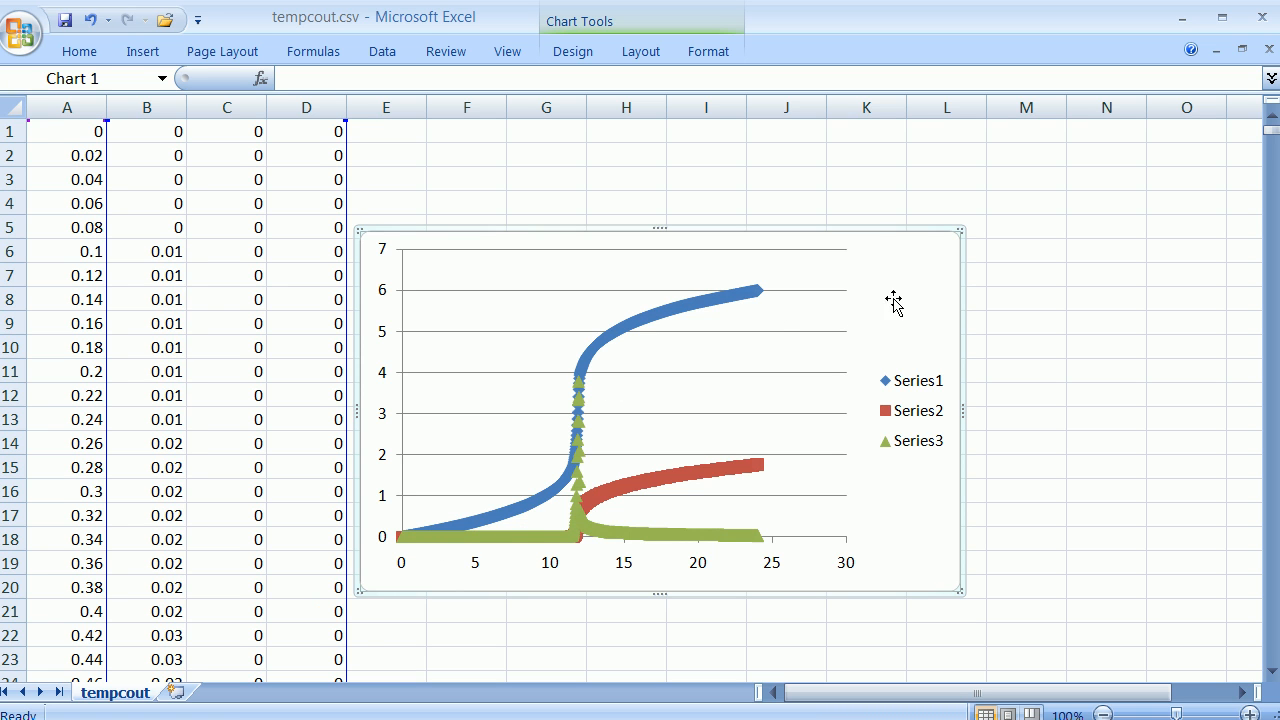
pyautogui.rightClick(895, 233)
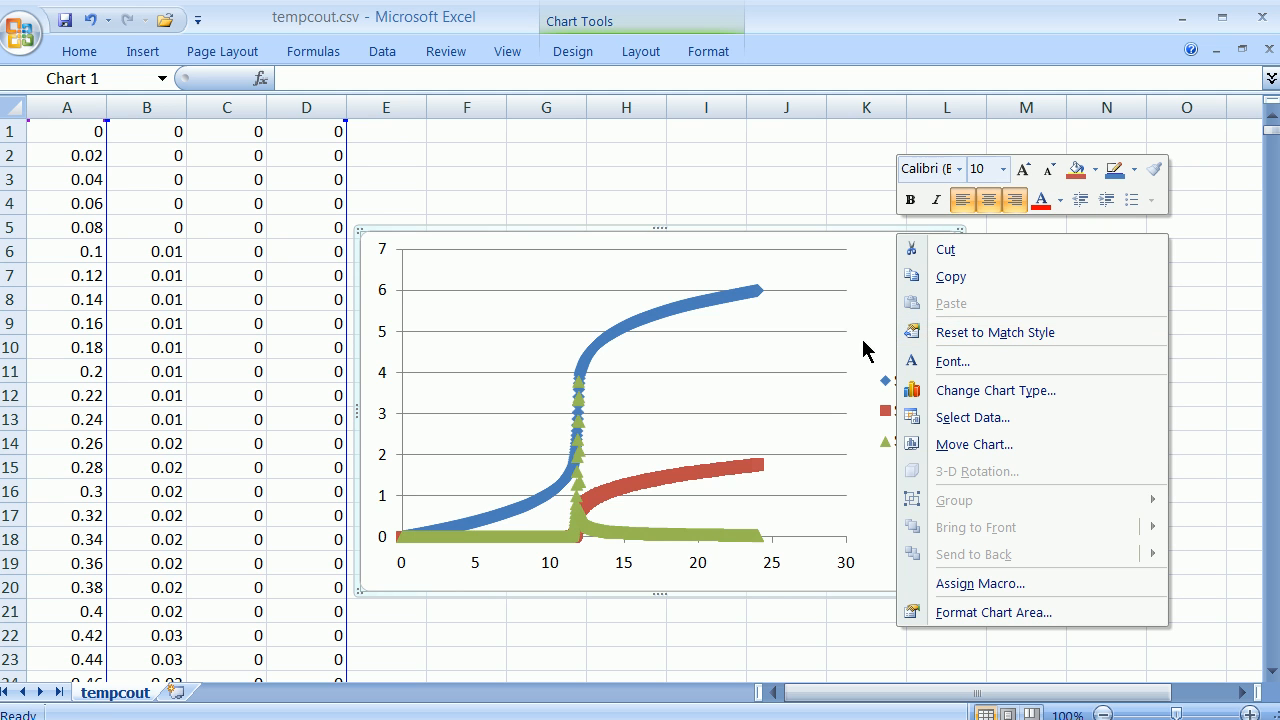
pyautogui.click(853, 285)
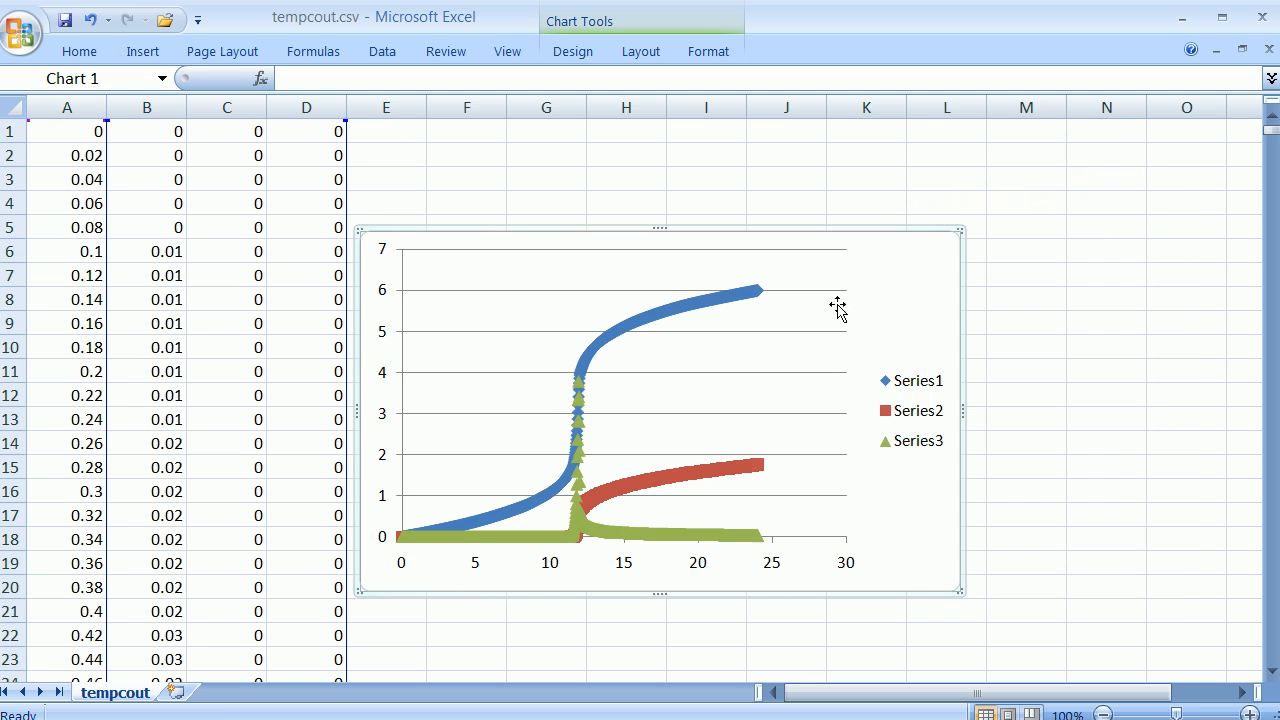
pyautogui.rightClick(958, 597)
pyautogui.press('Escape')
pyautogui.rightClick(426, 240)
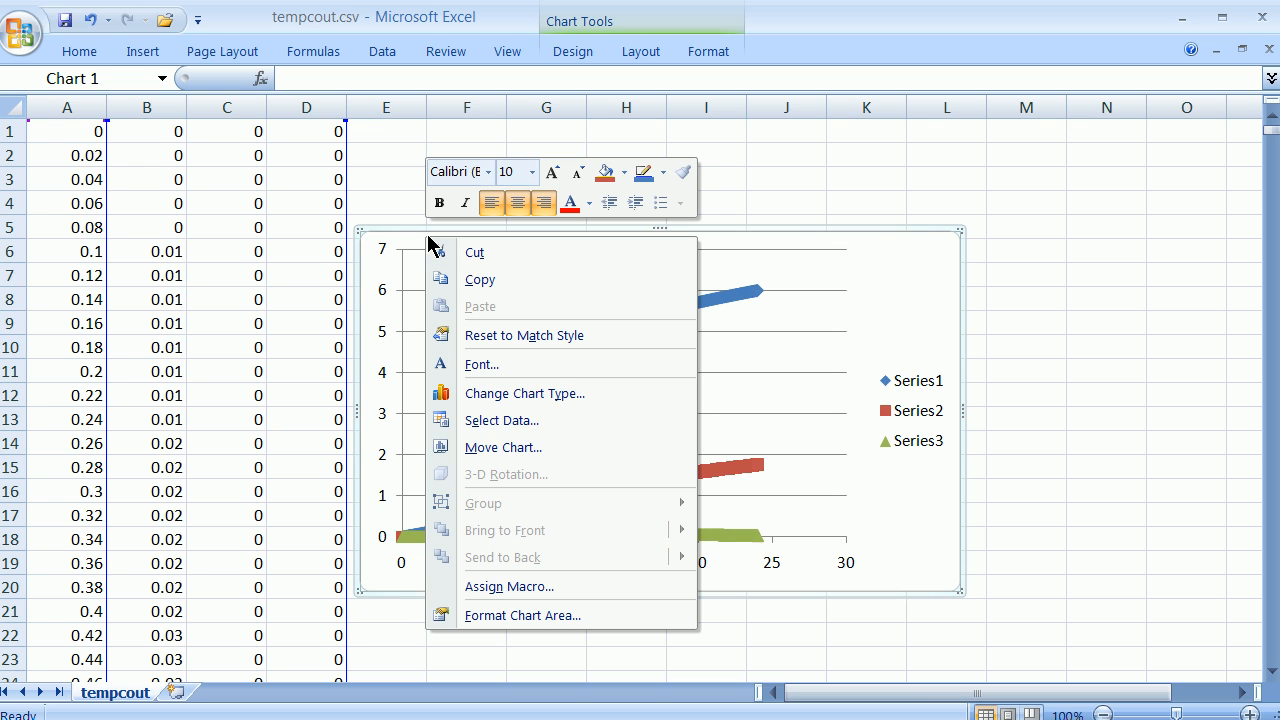
pyautogui.press('Escape')
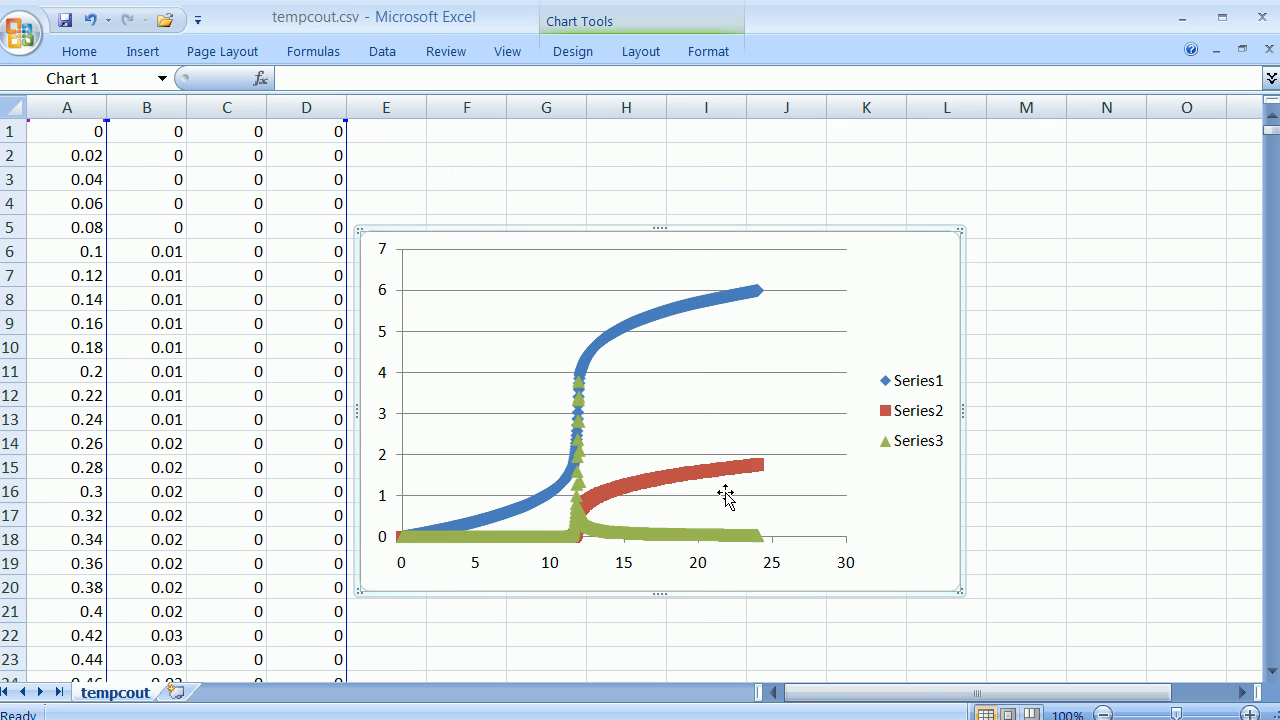
# Remove all three existing series from the scatter chart's data source.
pyautogui.click(568, 284)
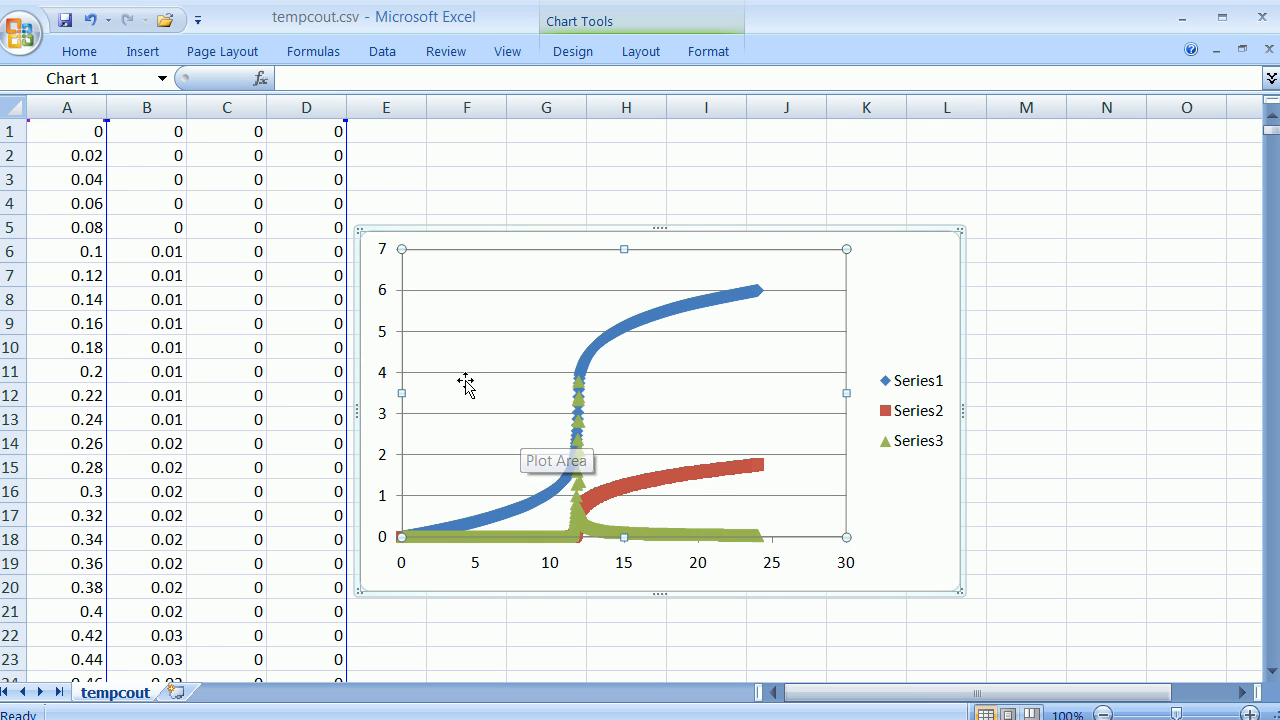
pyautogui.rightClick(403, 348)
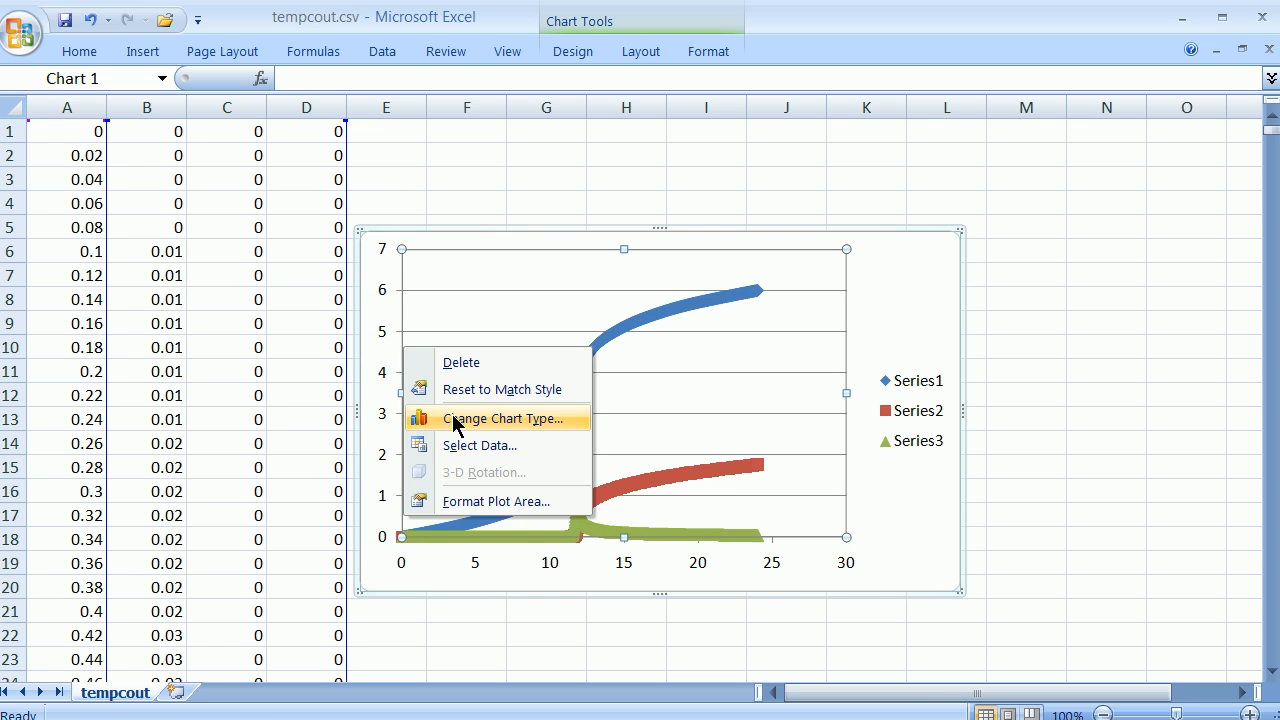
pyautogui.click(474, 446)
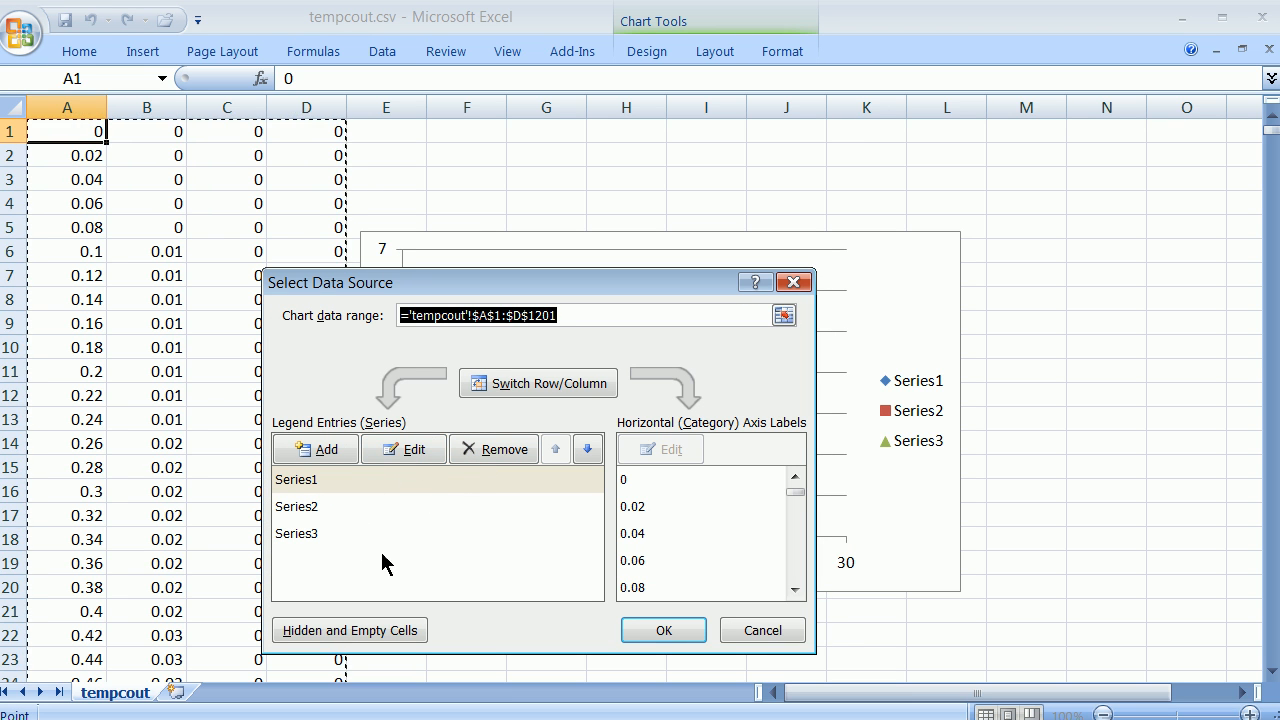
pyautogui.click(463, 455)
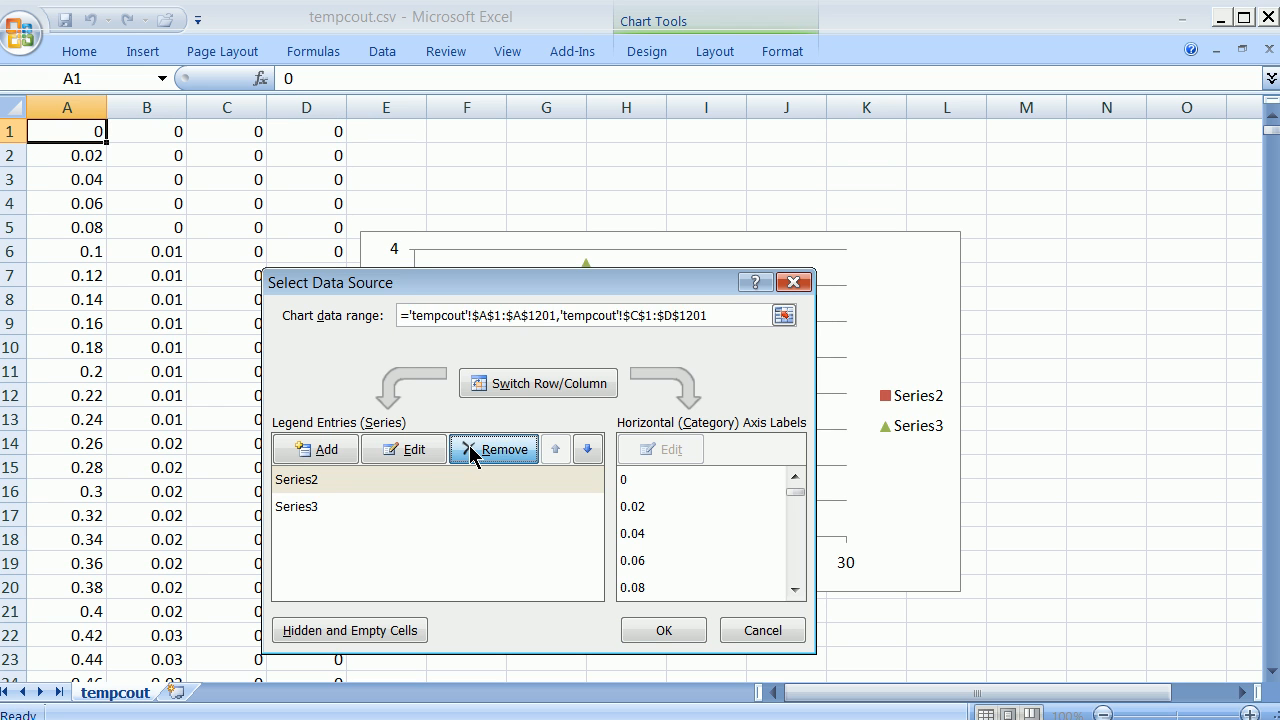
pyautogui.click(470, 455)
pyautogui.click(472, 452)
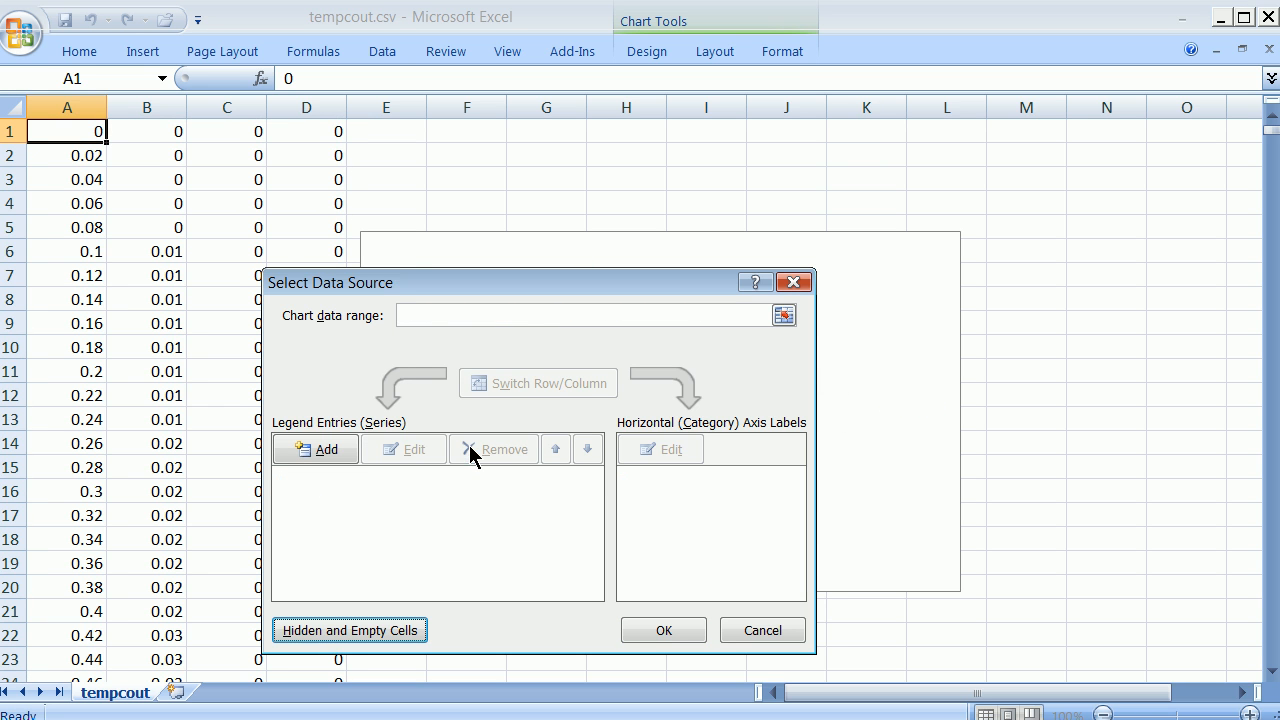
# Add a new series to the chart with cells A1:A187 of the tempcout sheet as its X values.
pyautogui.click(340, 451)
pyautogui.moveTo(490, 364); pyautogui.dragTo(762, 218)
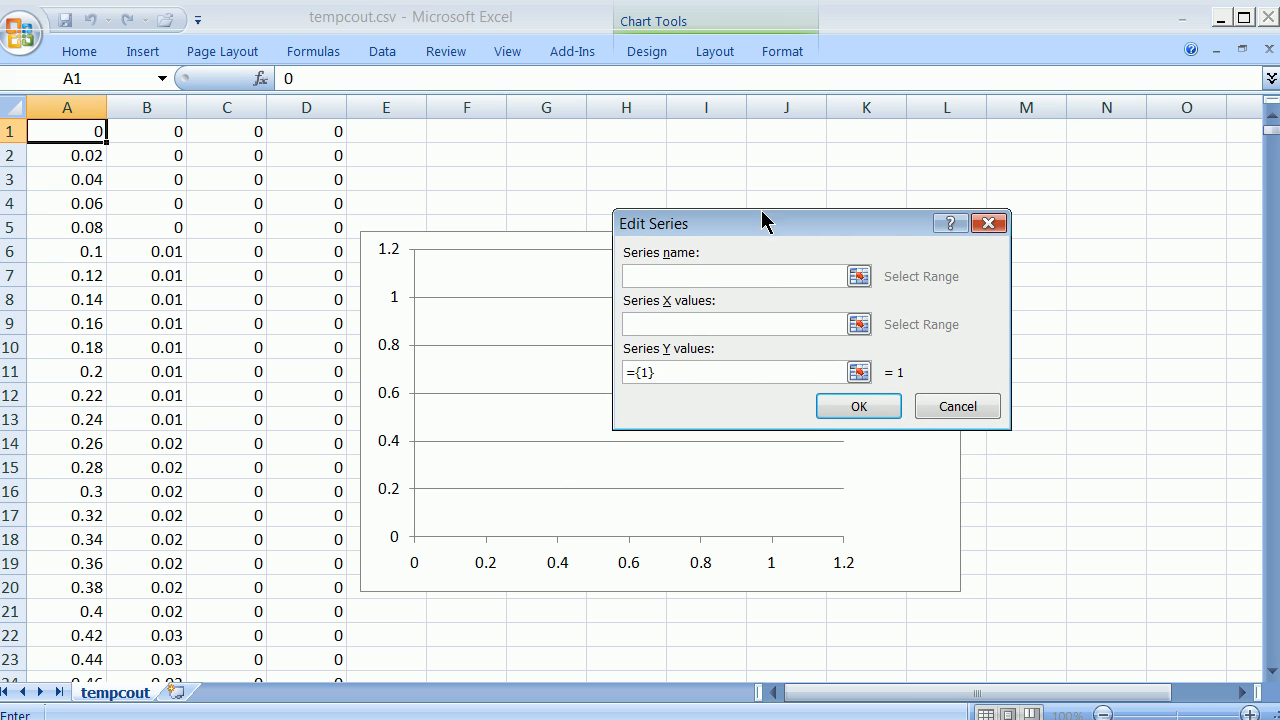
pyautogui.click(859, 325)
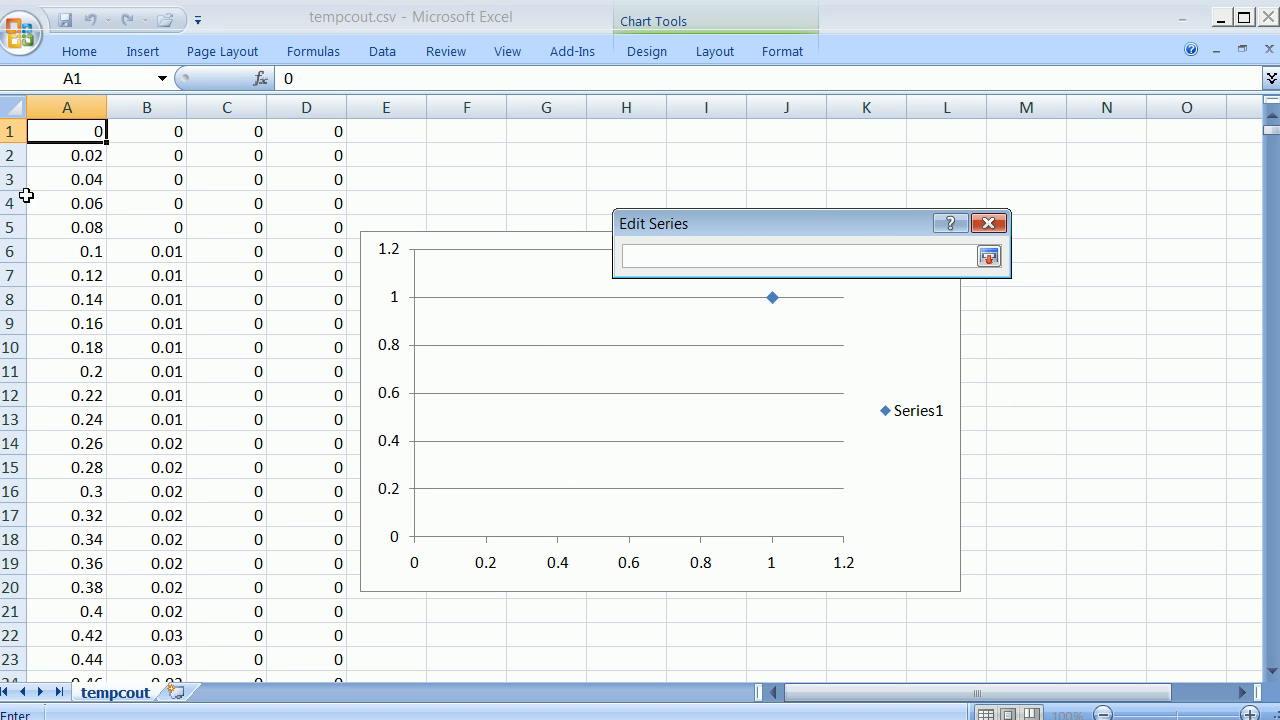
pyautogui.moveTo(71, 134); pyautogui.dragTo(59, 709)
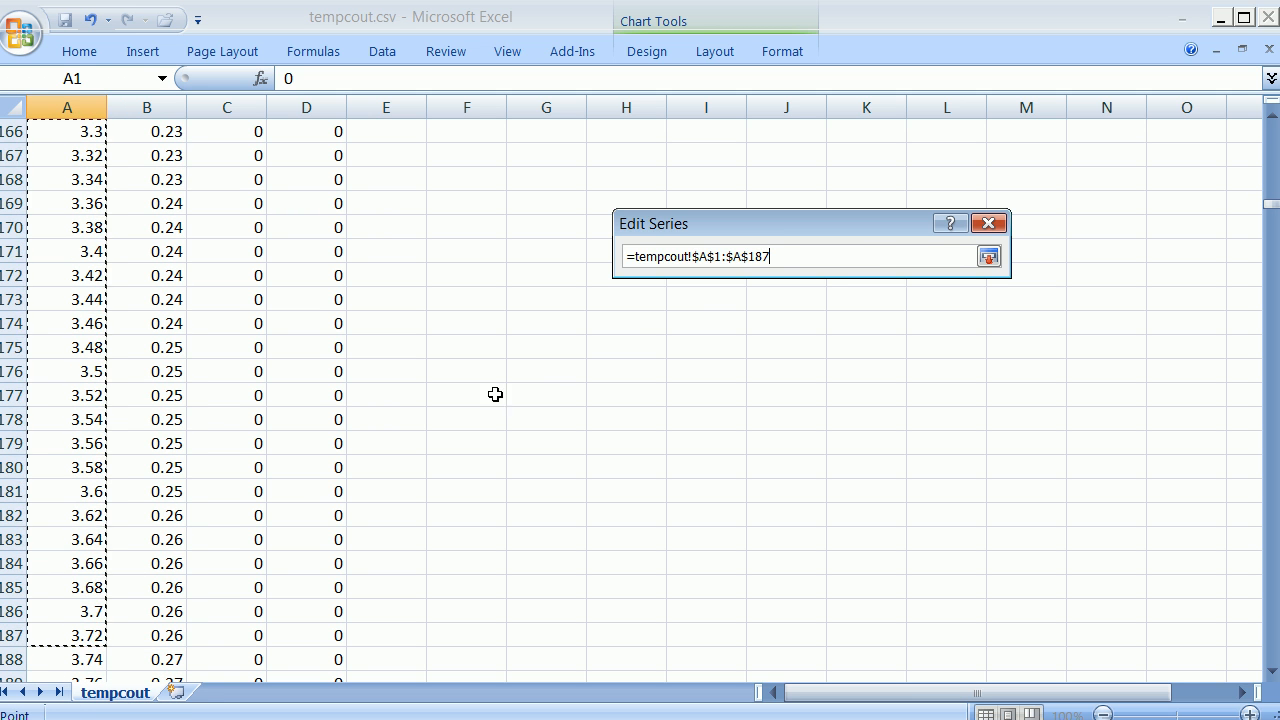
pyautogui.click(988, 257)
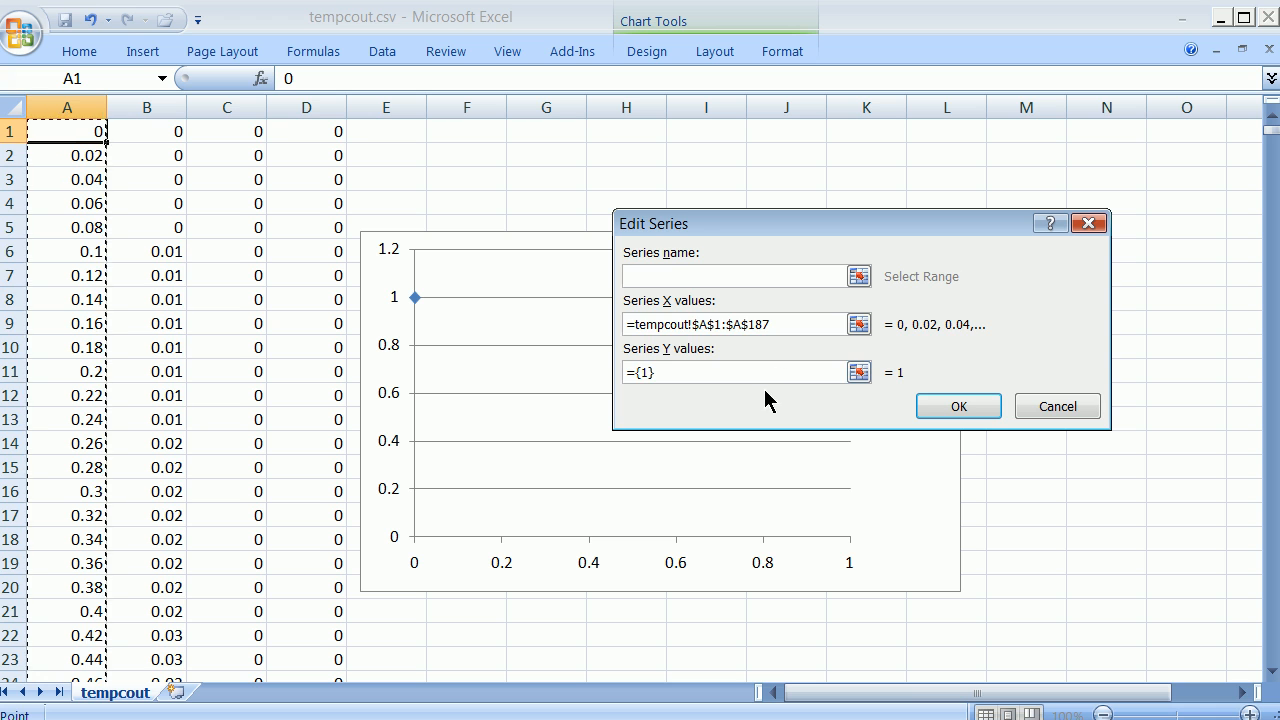
# Set the new series' Y values to cells B1:B187 and apply the new data source to the chart.
pyautogui.click(858, 372)
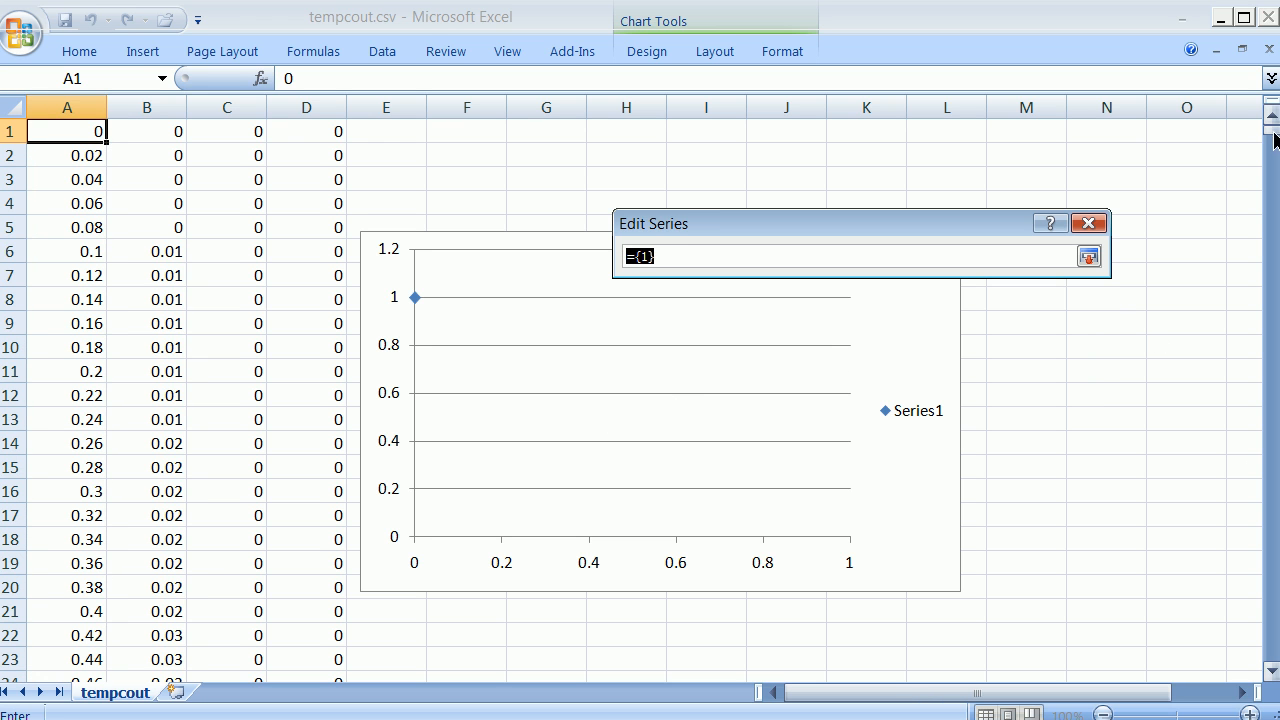
pyautogui.moveTo(150, 131); pyautogui.dragTo(146, 443)
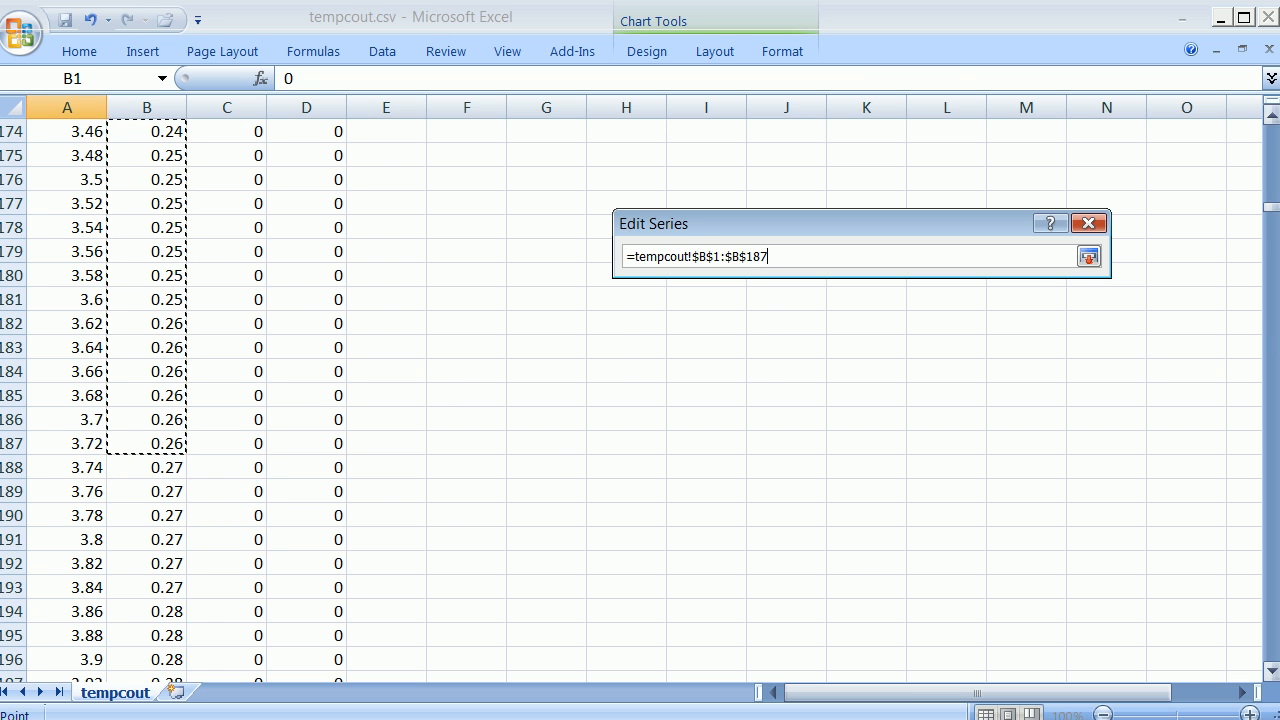
pyautogui.click(1088, 257)
pyautogui.click(1084, 406)
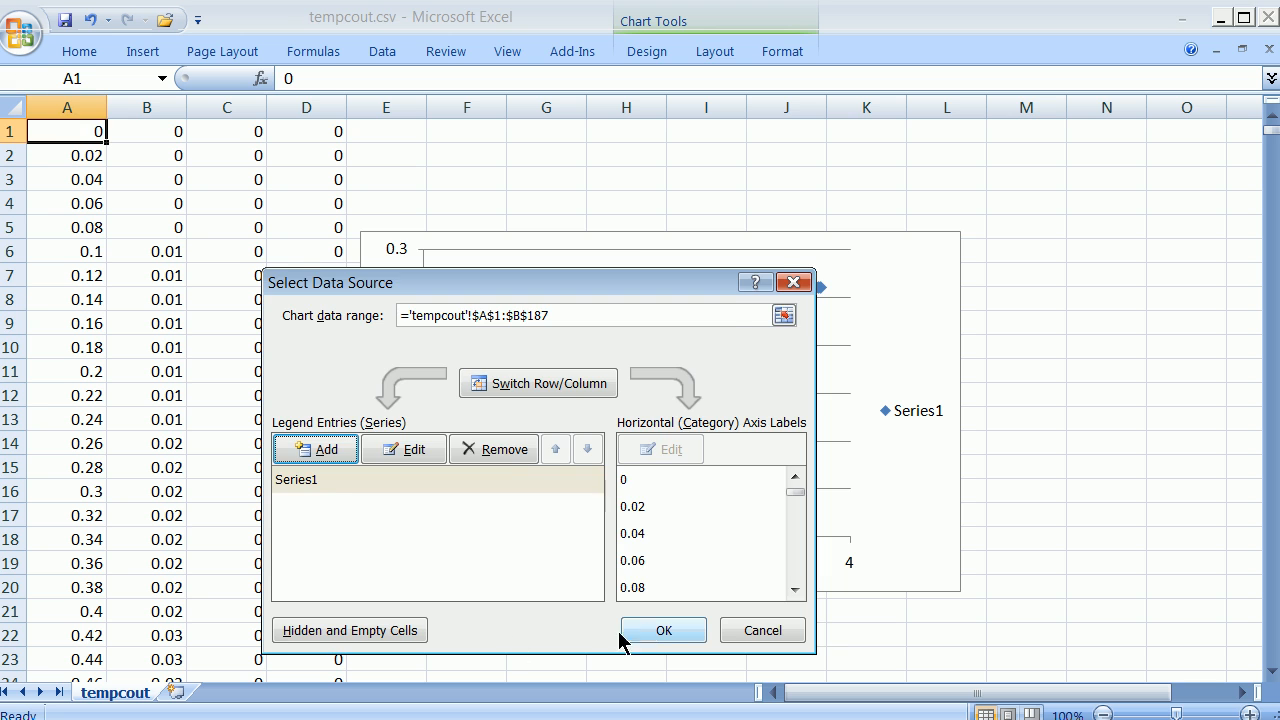
pyautogui.click(653, 631)
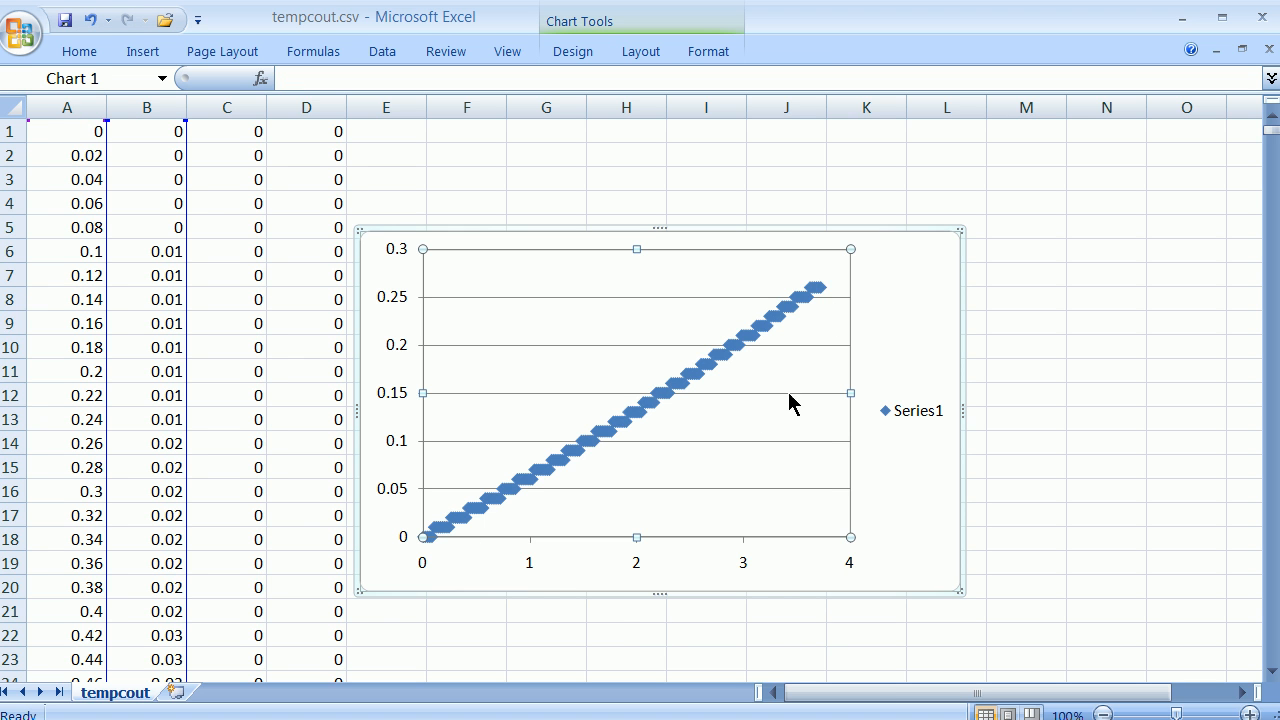